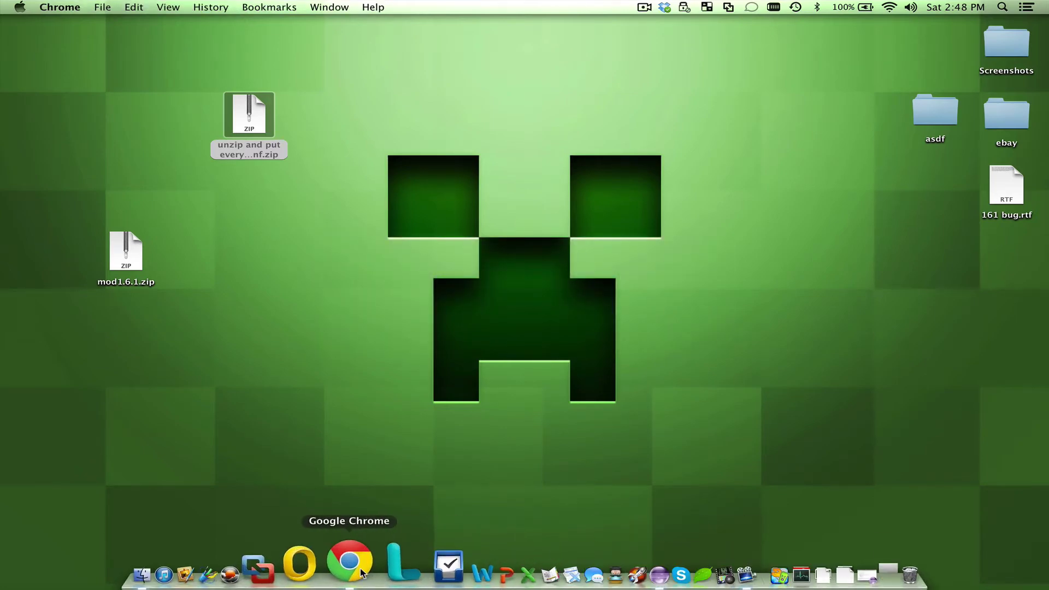
Step: In Chrome, scroll the Minecade Client Mod for 1.6.2 forum post to its installation steps and close the downloads bar
left_click(361, 573)
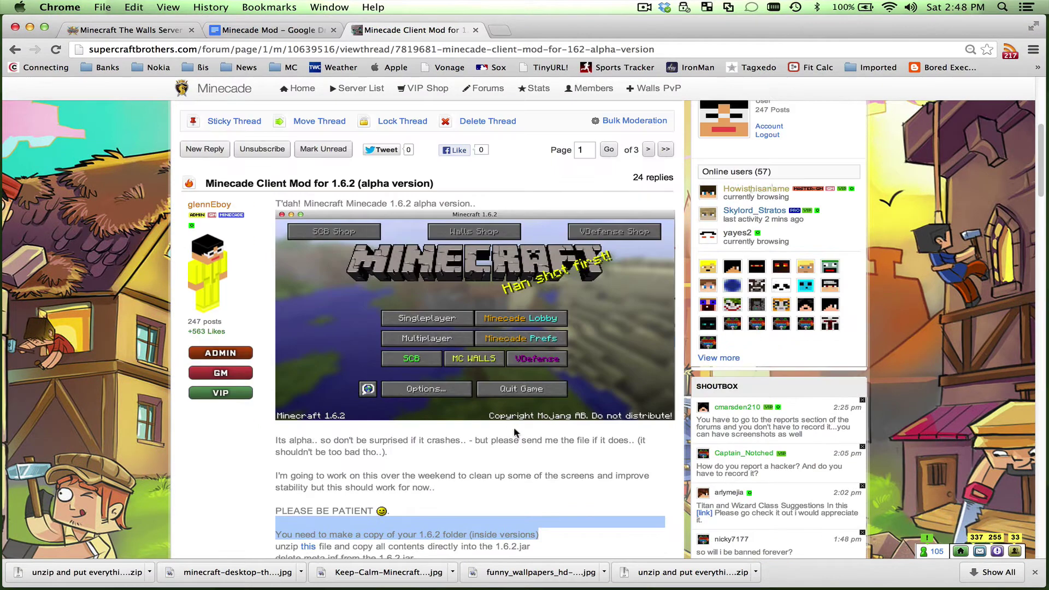
left_click(515, 433)
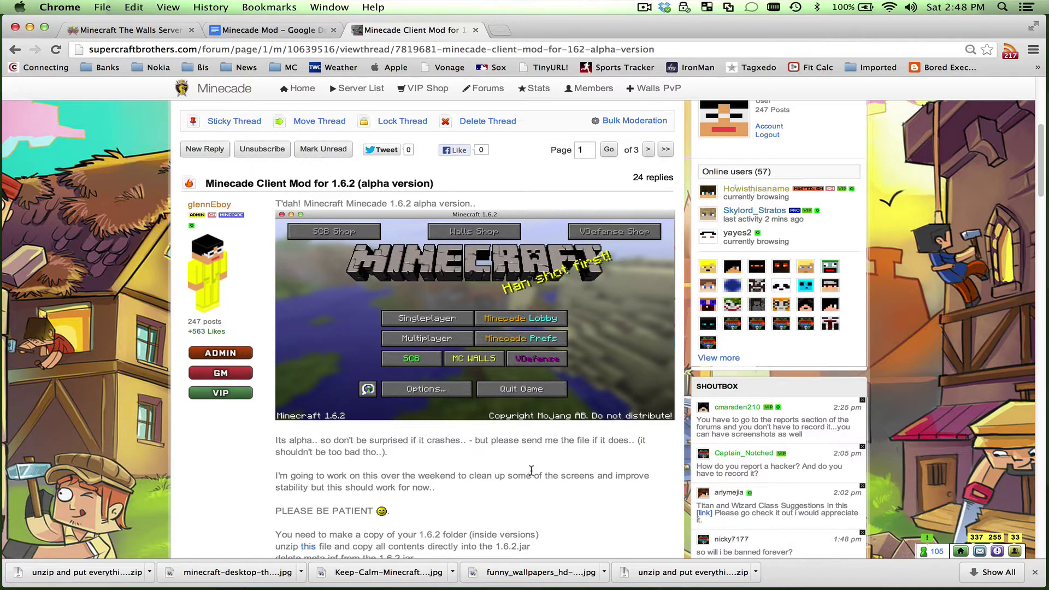
scroll(531, 471, "down", 2)
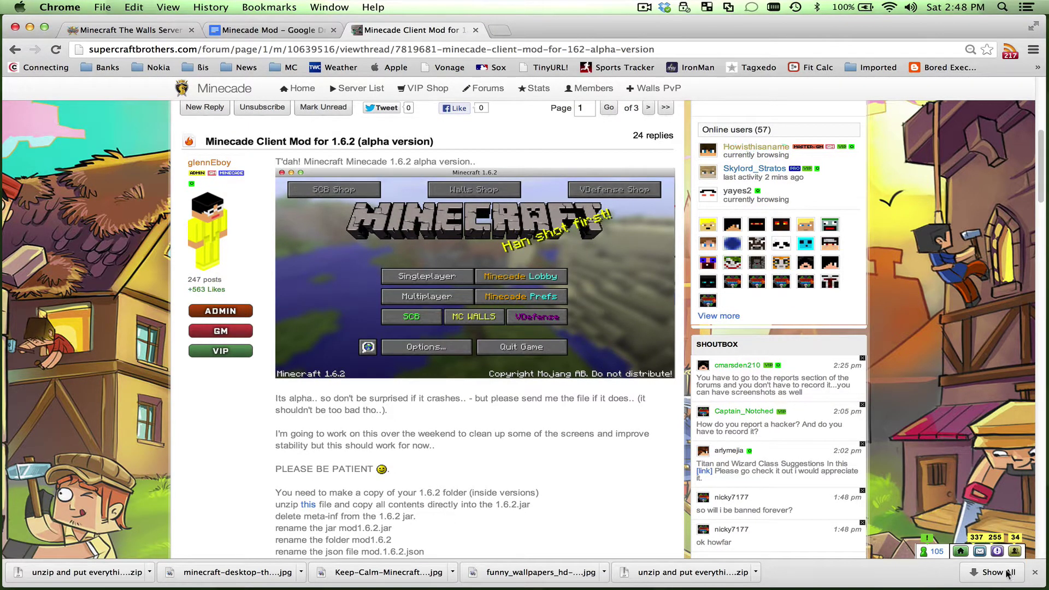
left_click(1034, 572)
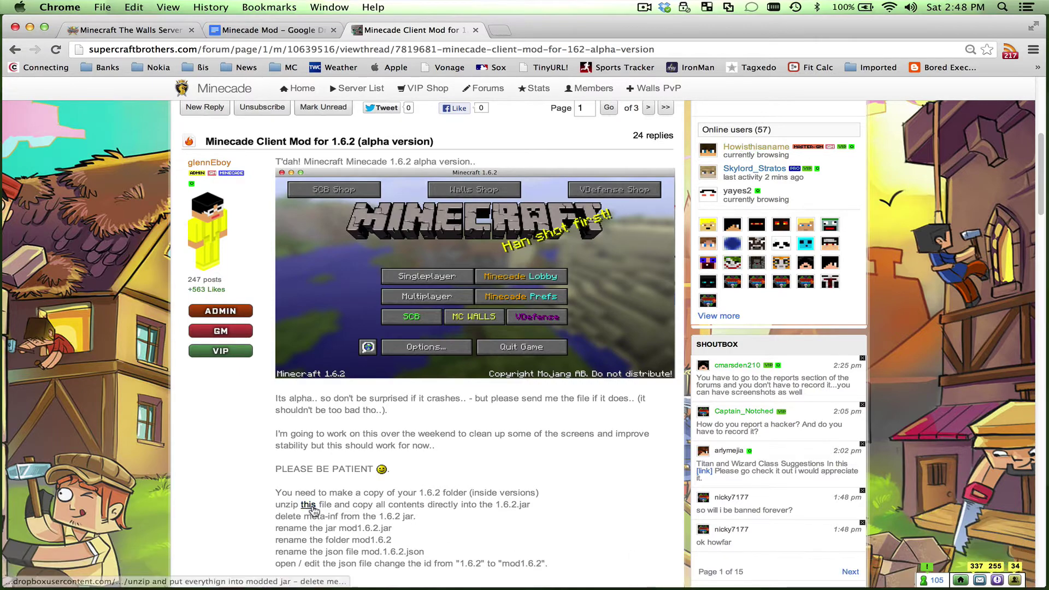
Step: Minimize Chrome, launch Minecraft through Spotlight with 'min', and start the 1.6.2 game
double_click(530, 27)
left_click(248, 123)
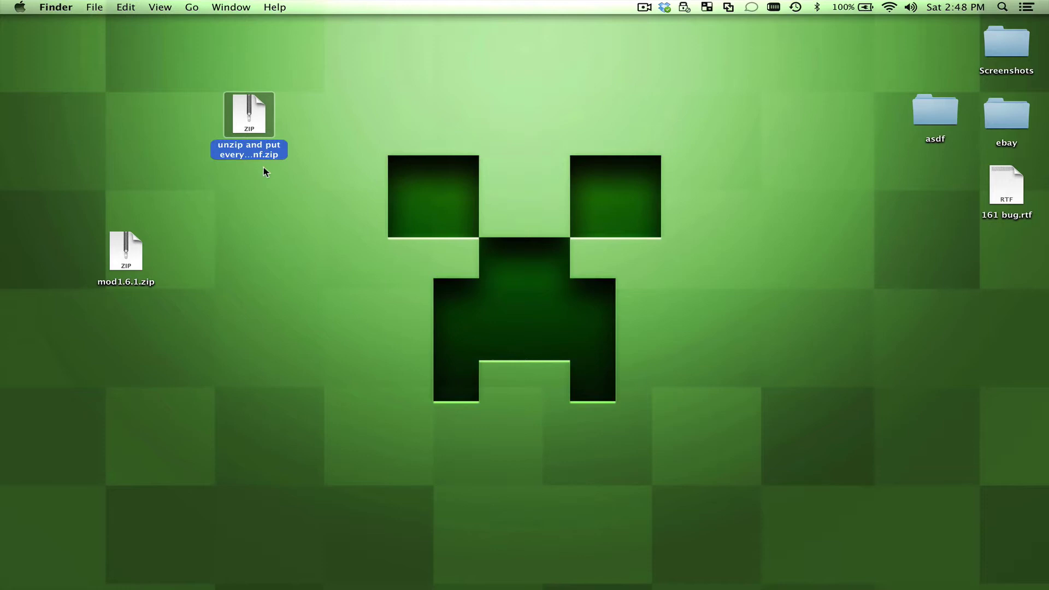
left_click(338, 234)
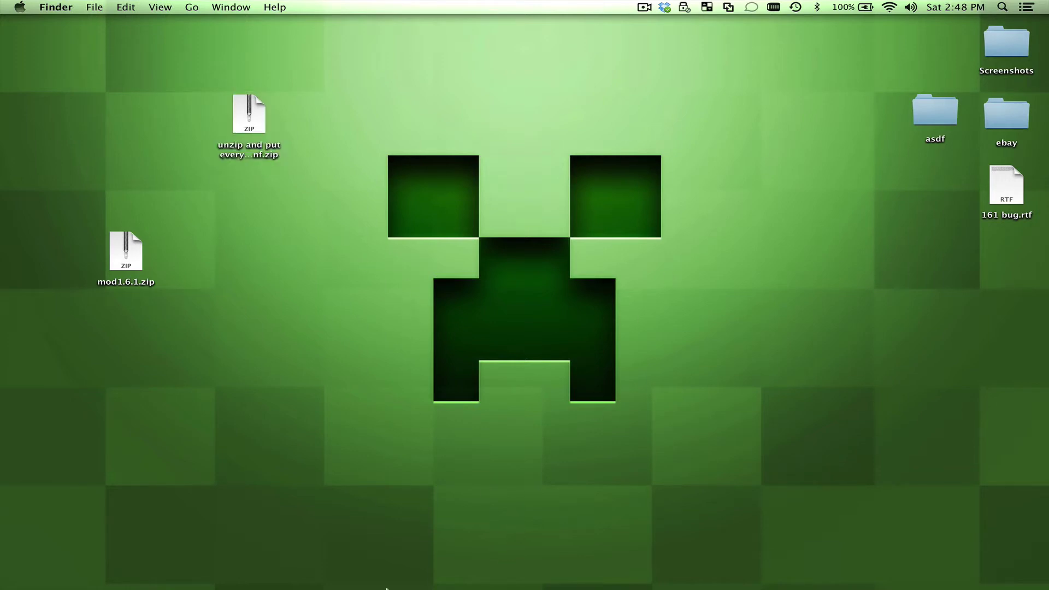
key("super+space")
type("min")
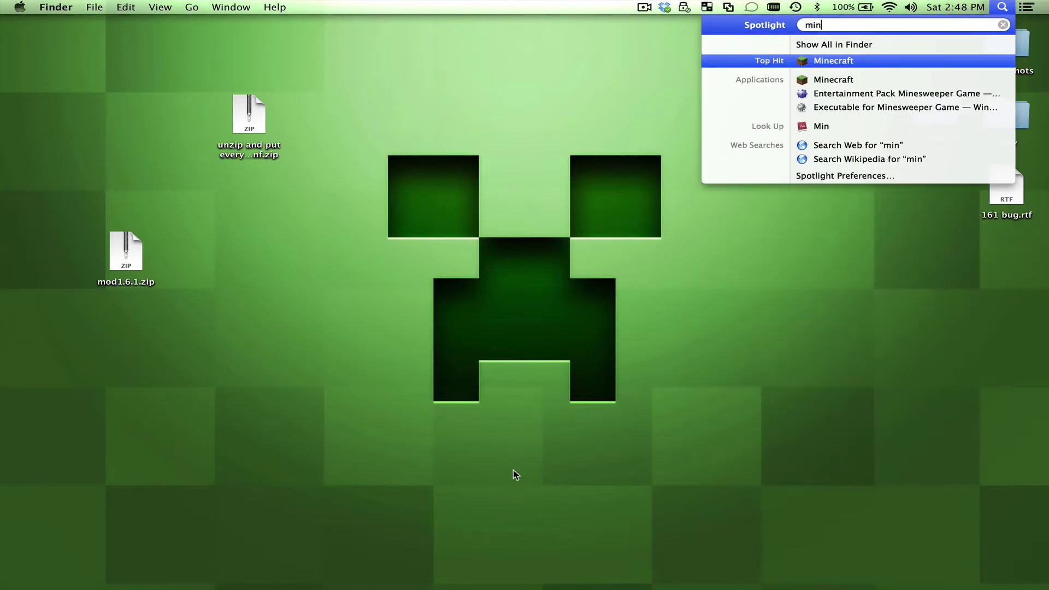
key("Return")
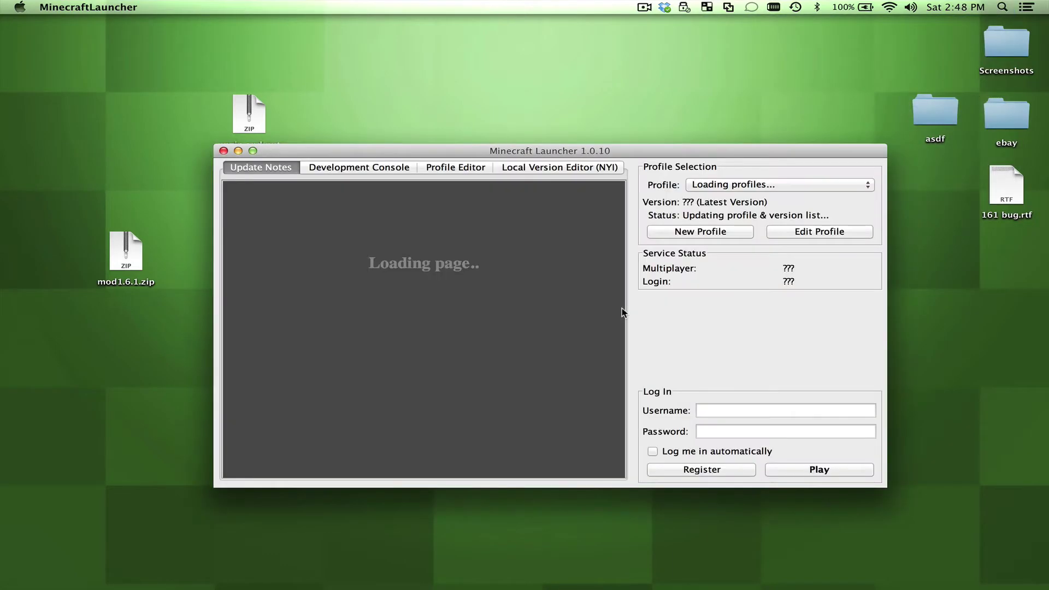
left_click(801, 457)
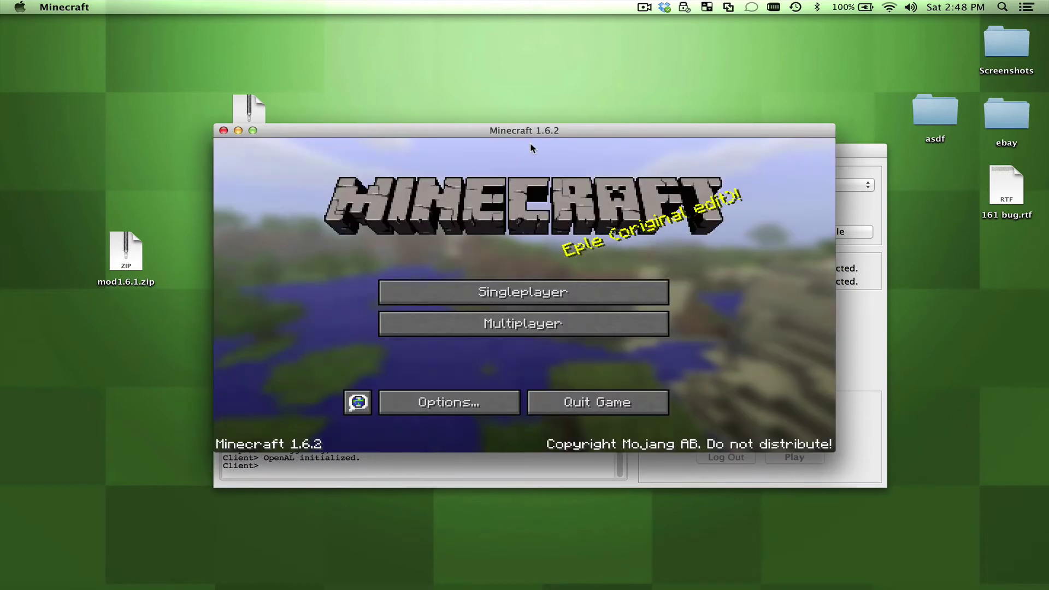
Step: Open the resource packs folder in Finder from Options > Resource Packs
left_click(453, 404)
left_click(405, 384)
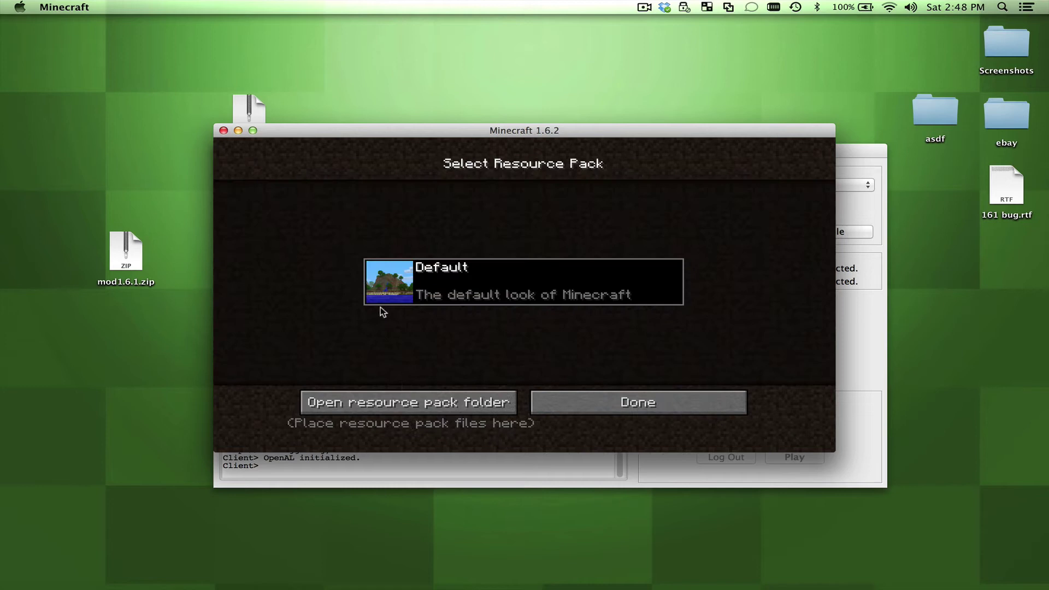
left_click(573, 405)
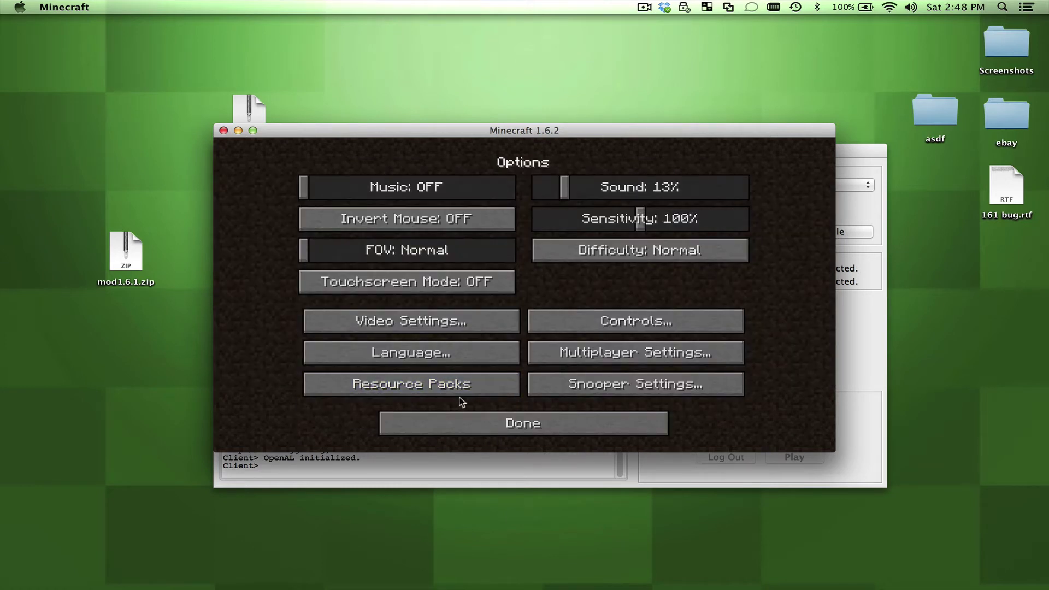
left_click(404, 388)
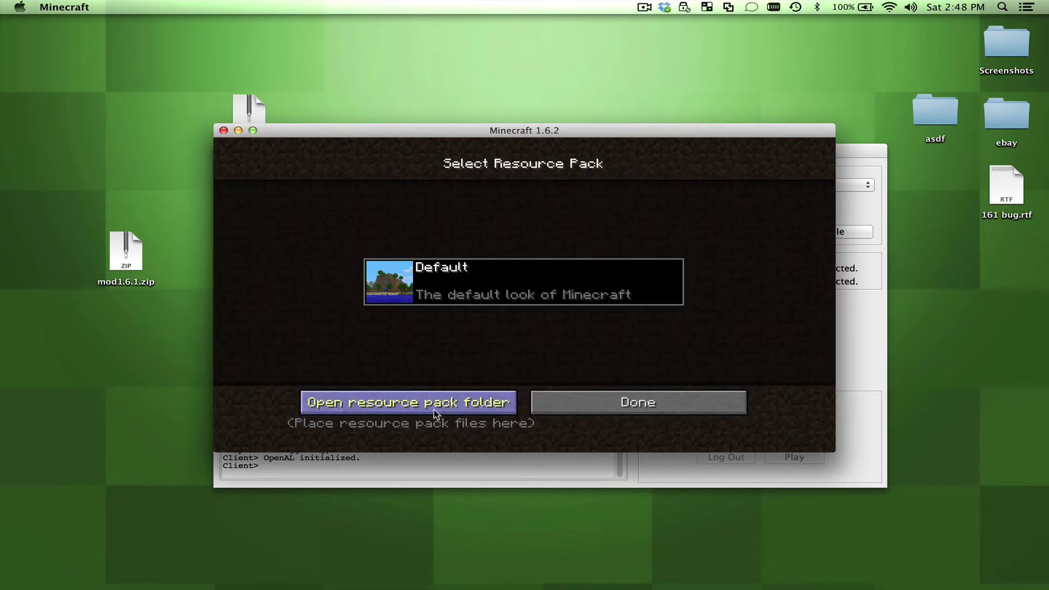
left_click(464, 408)
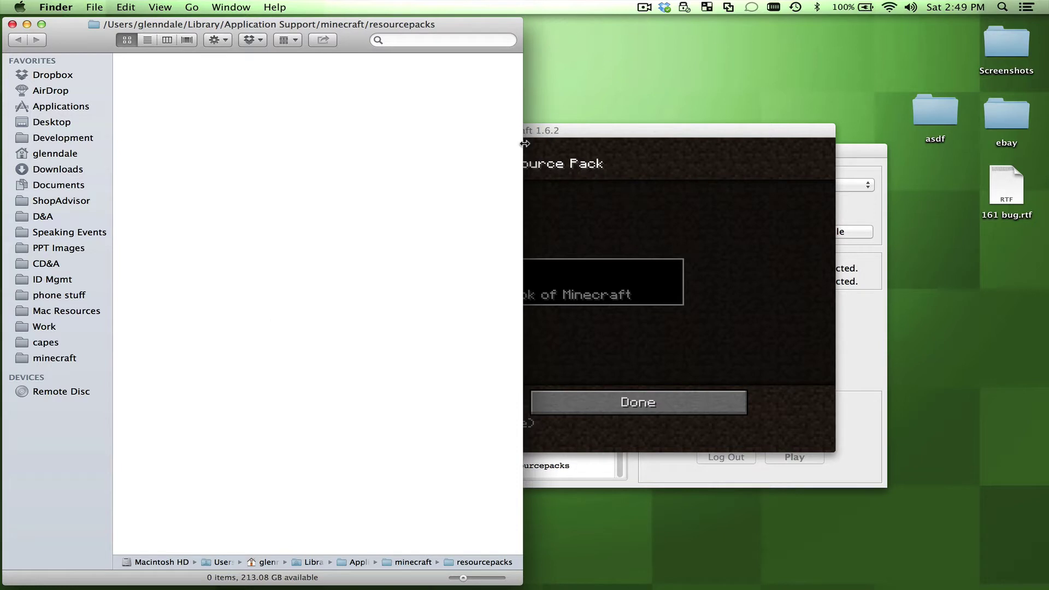
Step: Show the minecraft versions folder in Finder, then quit the Minecraft game and launcher
key("super+Up")
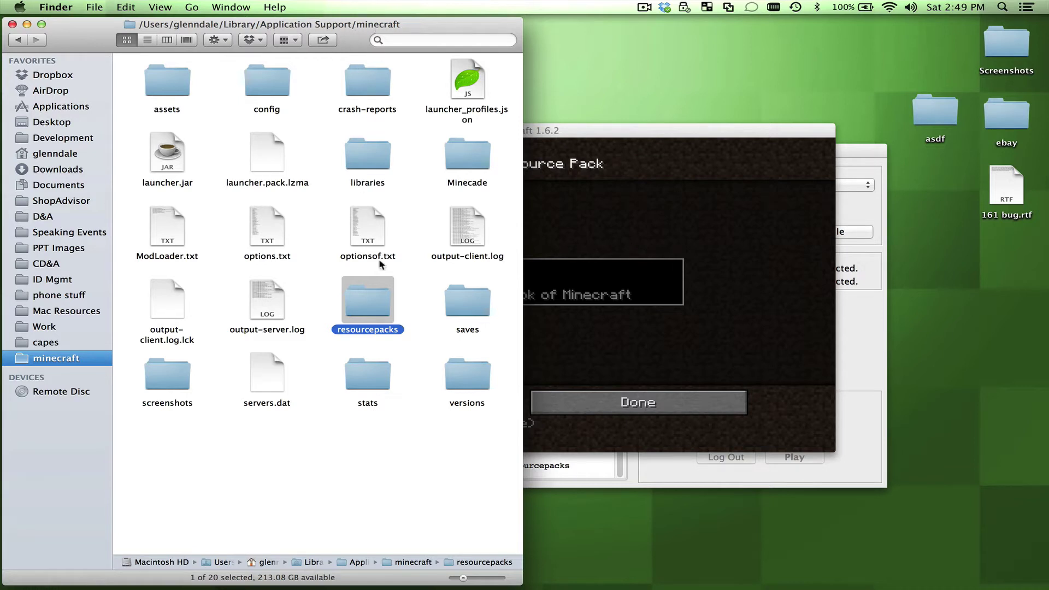
double_click(474, 374)
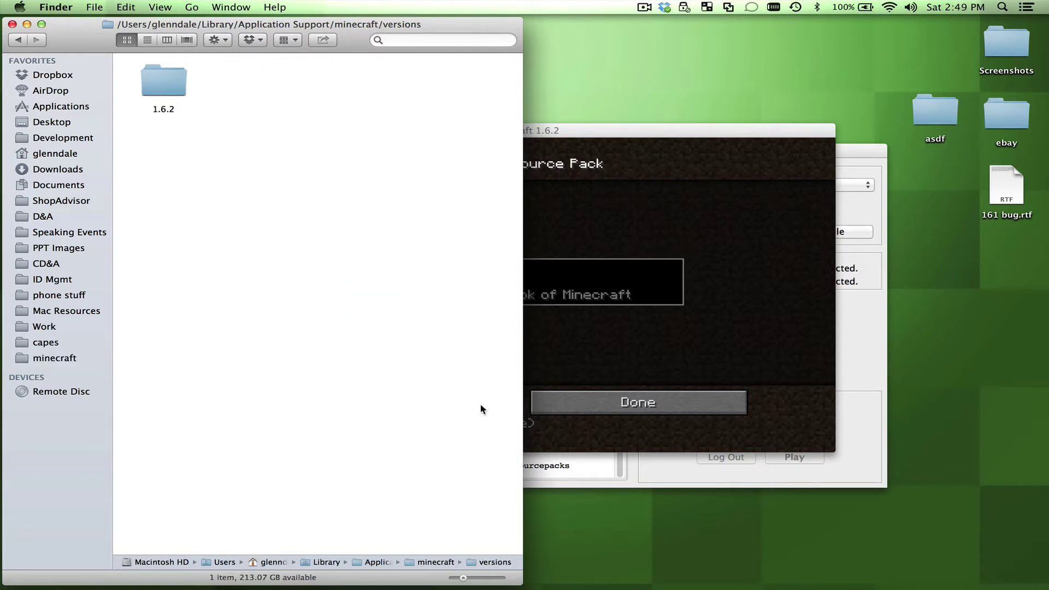
left_click(624, 132)
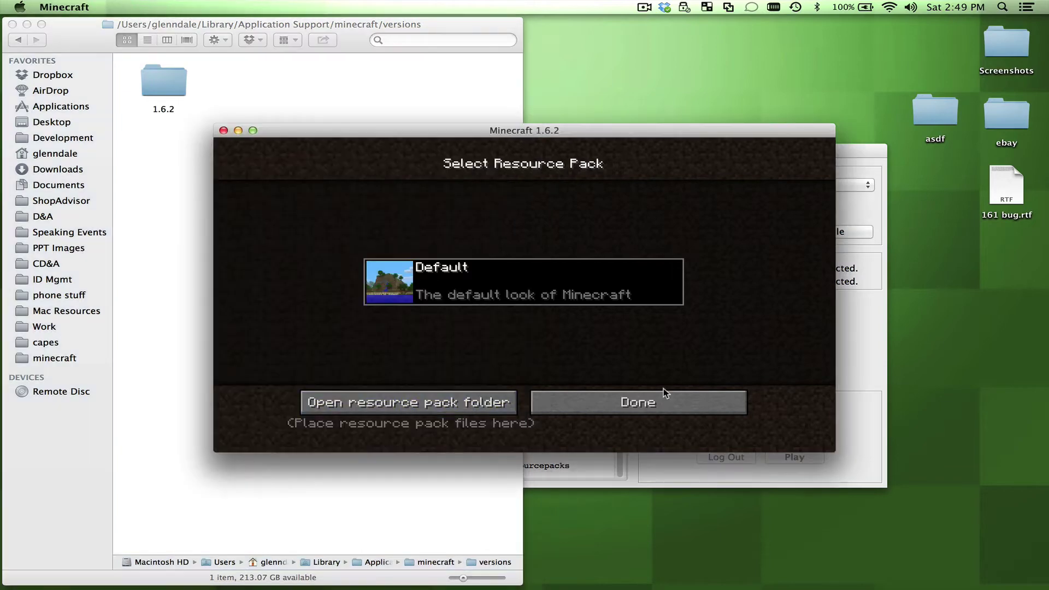
left_click(667, 403)
left_click(608, 421)
left_click(641, 412)
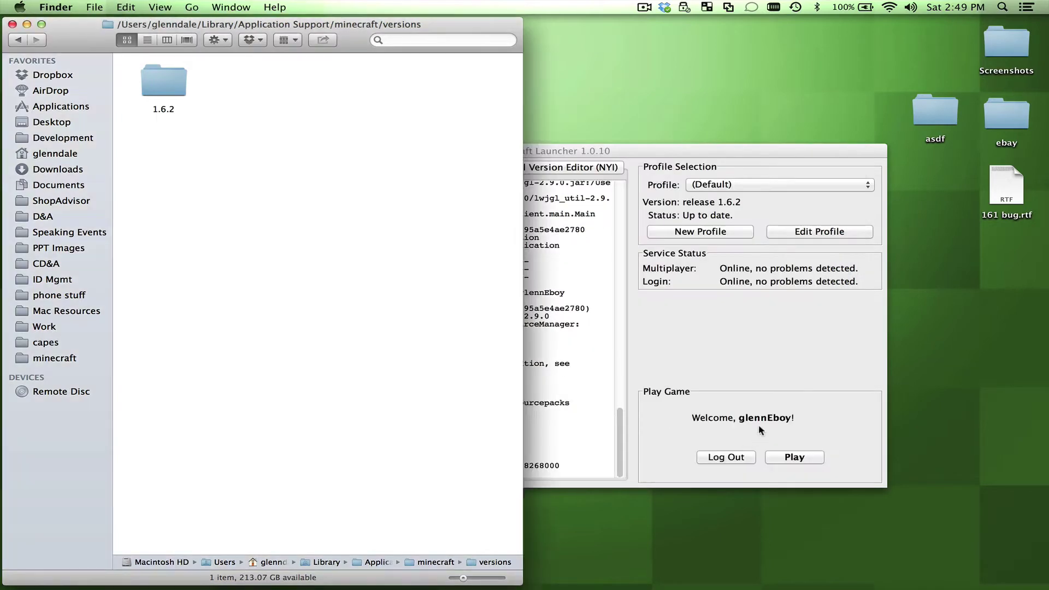
key("super+q")
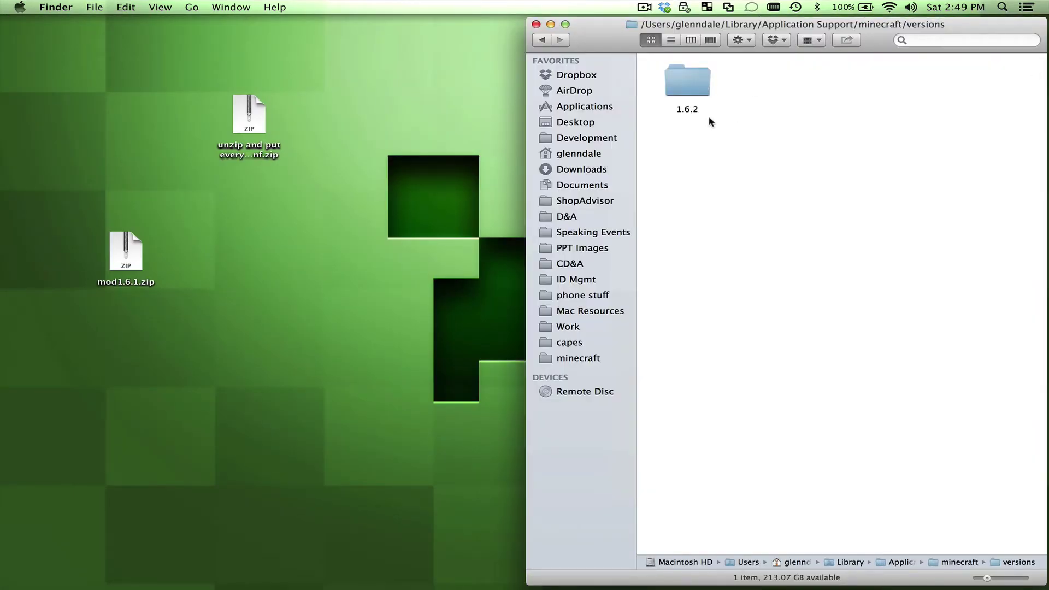
Step: Duplicate the 1.6.2 folder in versions and name the copy 1.6.2mod
right_click(686, 80)
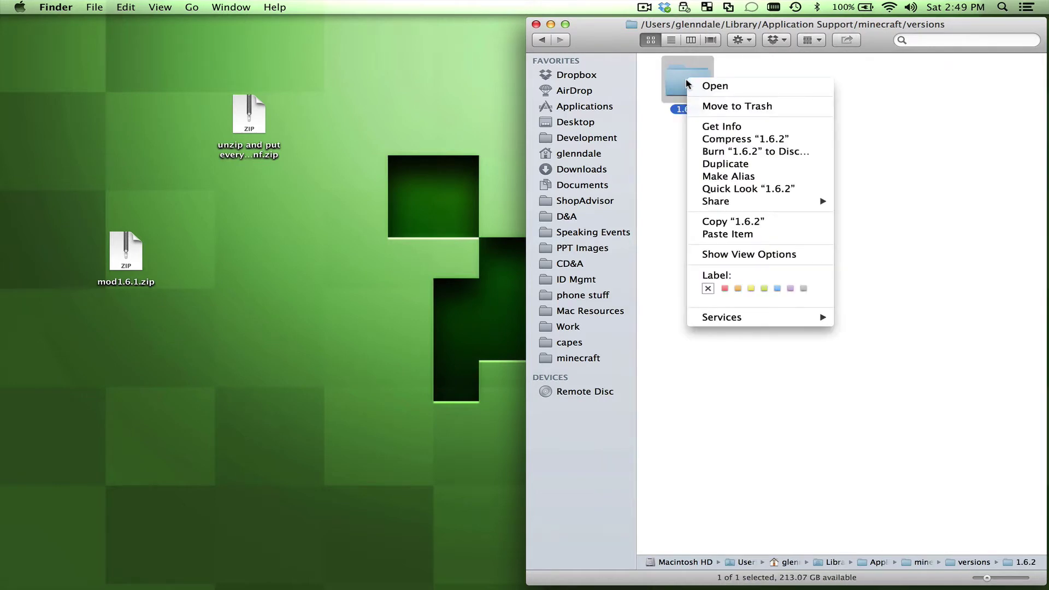
left_click(792, 221)
right_click(792, 224)
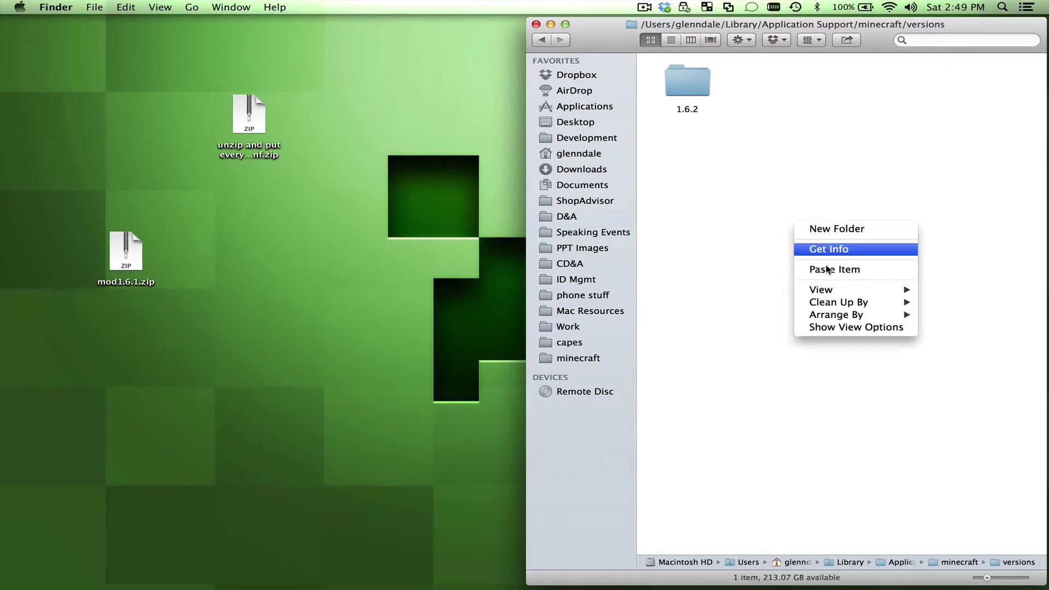
left_click(829, 269)
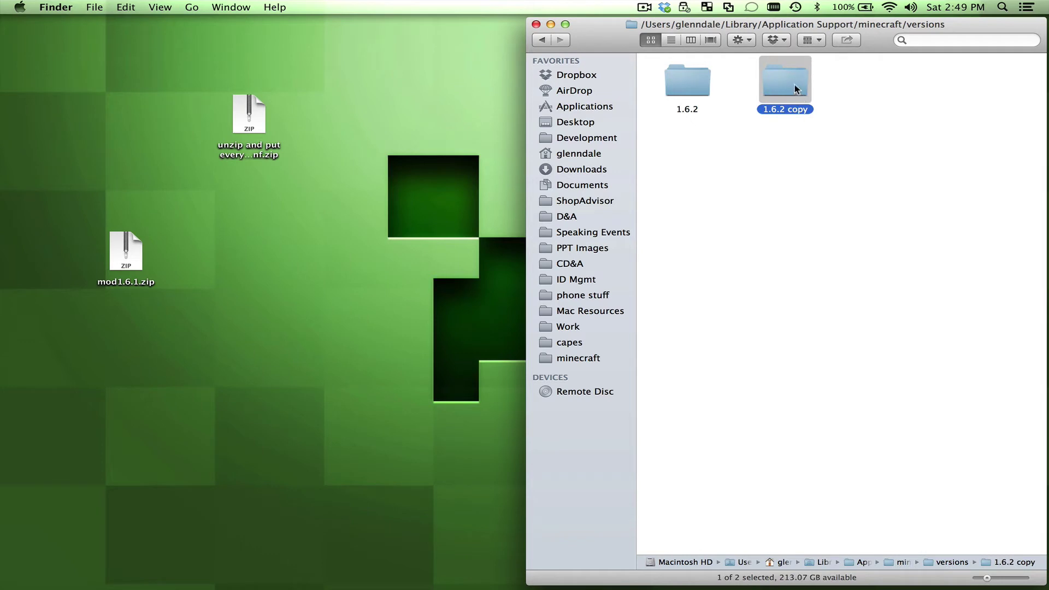
key("Return")
key("Right")
key("BackSpace")
key("BackSpace")
key("BackSpace")
key("BackSpace")
key("BackSpace")
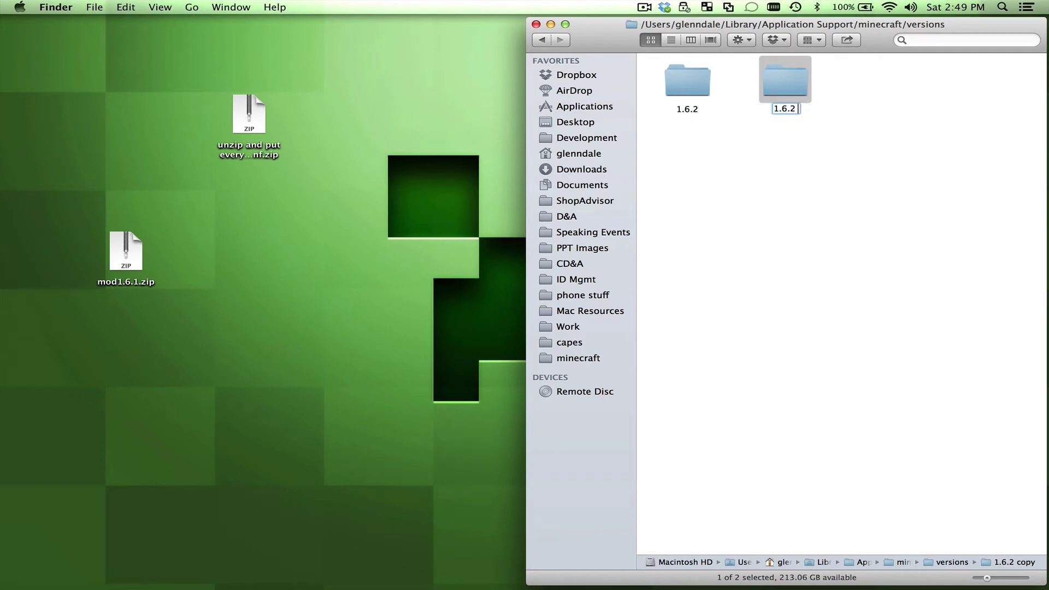
type("mod")
key("Return")
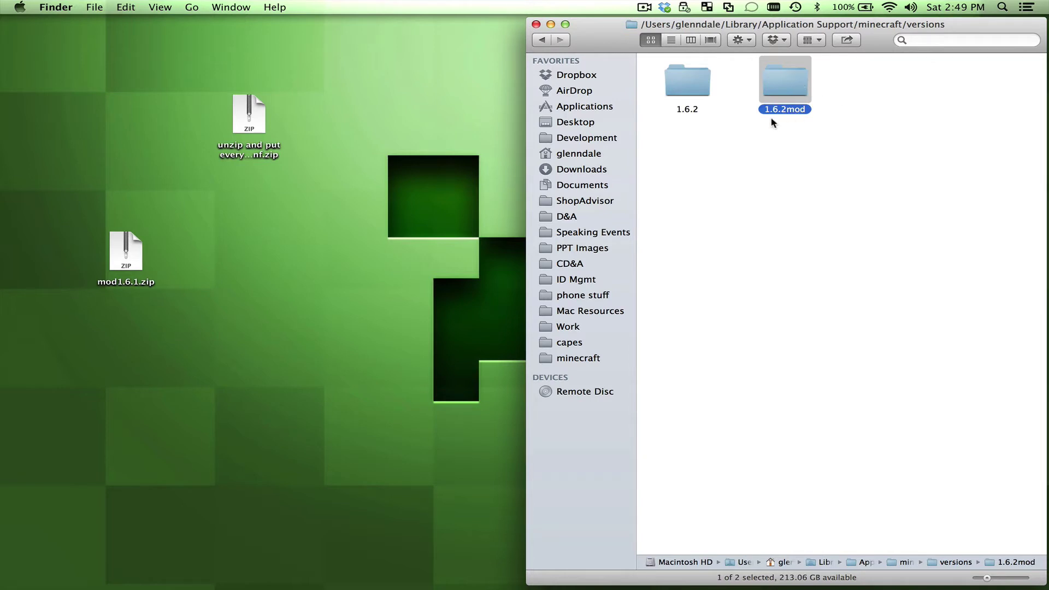
Step: Inside the 1.6.2mod folder, rename 1.6.2.jar to 1.6.2mod.jar
double_click(781, 81)
left_click(689, 81)
key("Return")
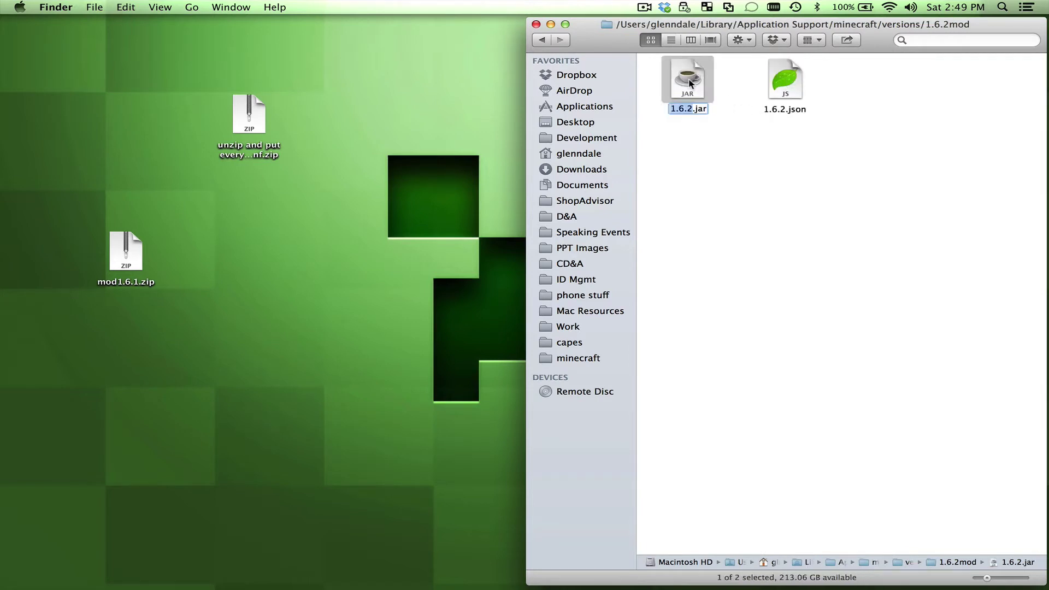
key("Right")
type("mod")
key("Return")
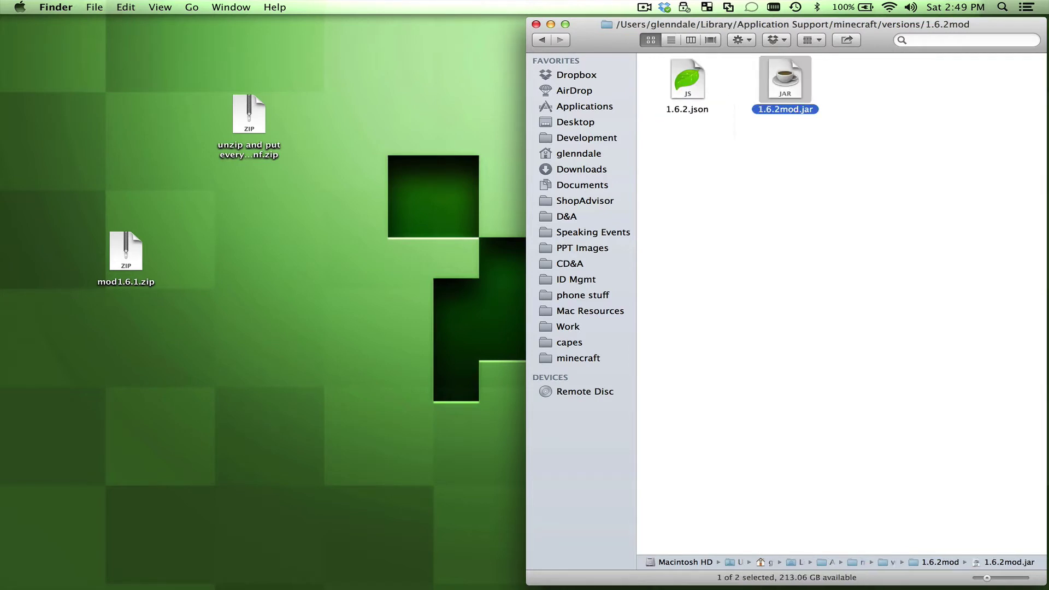
Step: Rename 1.6.2.json to 1.6.2mod.json
left_click(687, 80)
key("Return")
key("Right")
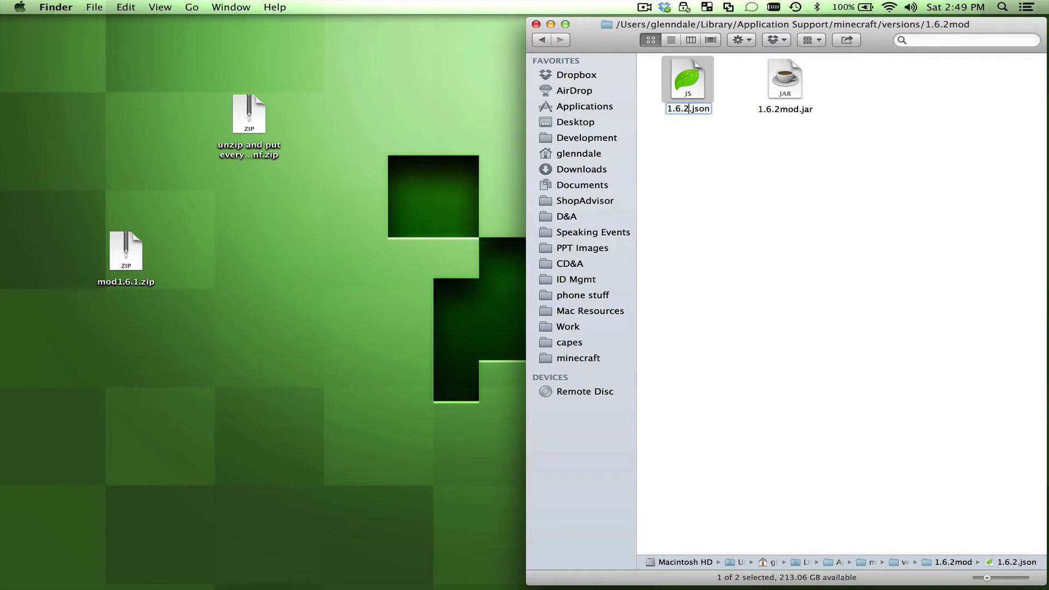
type("mod")
key("Return")
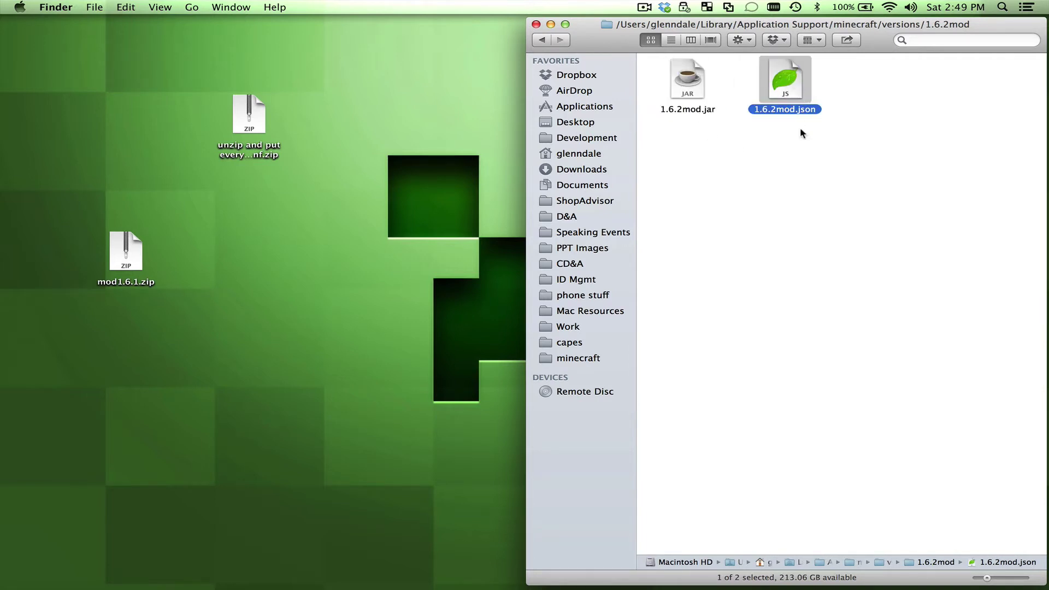
right_click(780, 93)
Step: Change the JSON's id value to 1.6.2mod in TextEdit and close the document
mouse_move(797, 108)
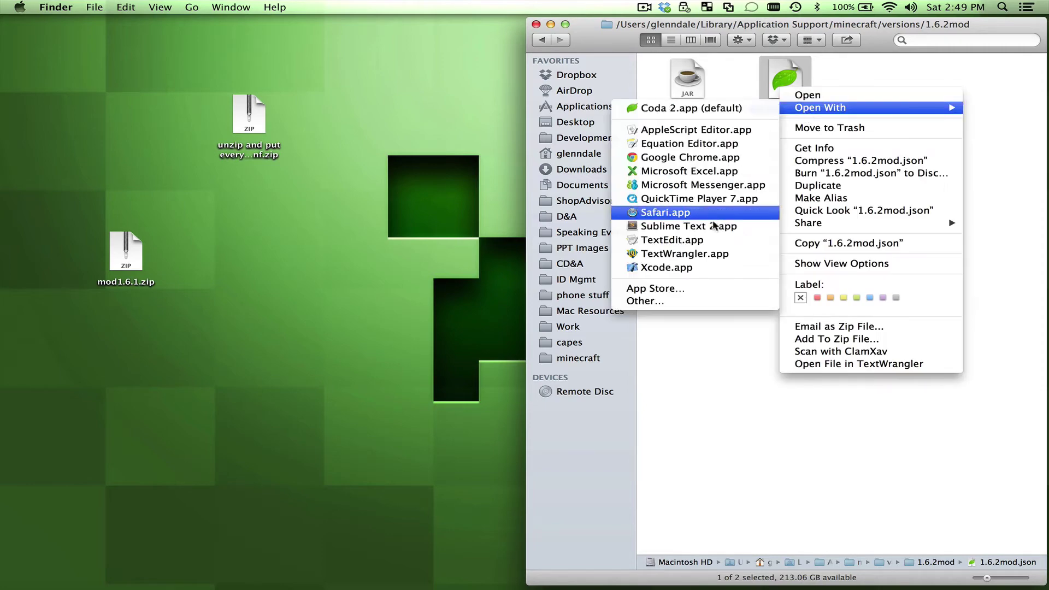
left_click(709, 240)
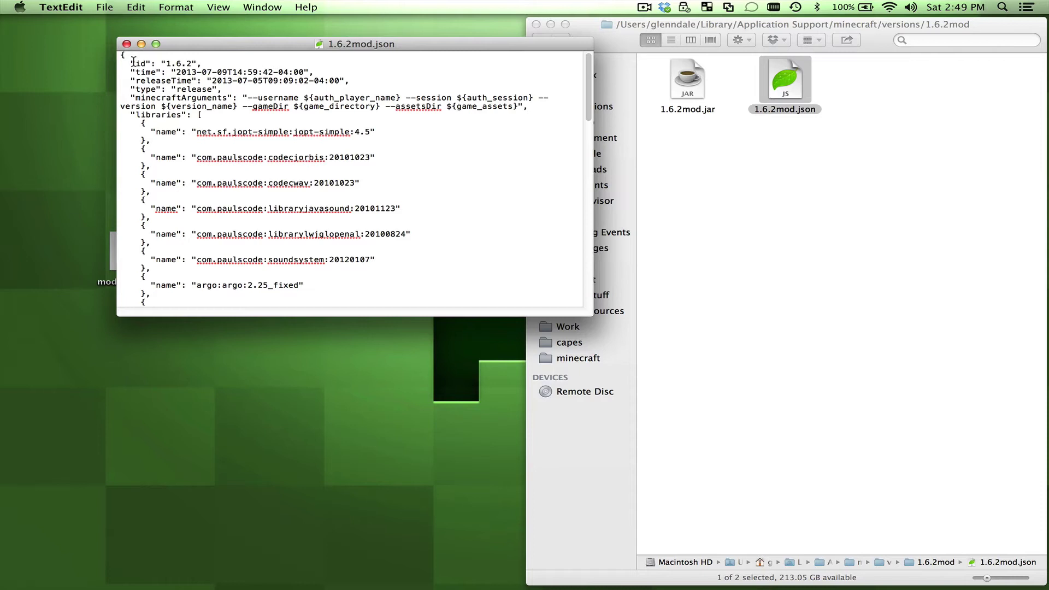
left_click_drag(131, 64, 192, 64)
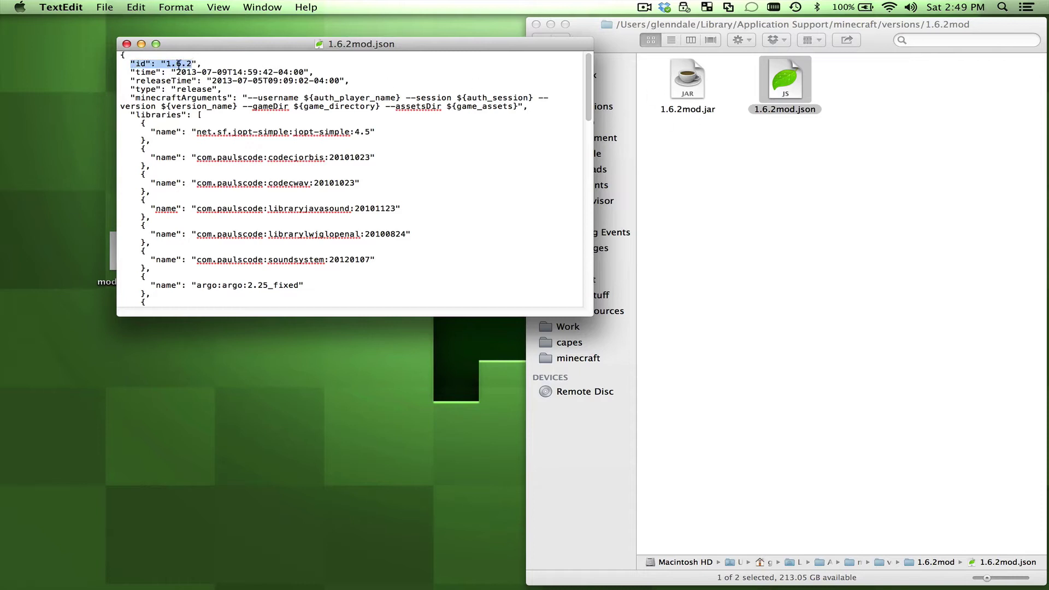
left_click(177, 64)
type("mod")
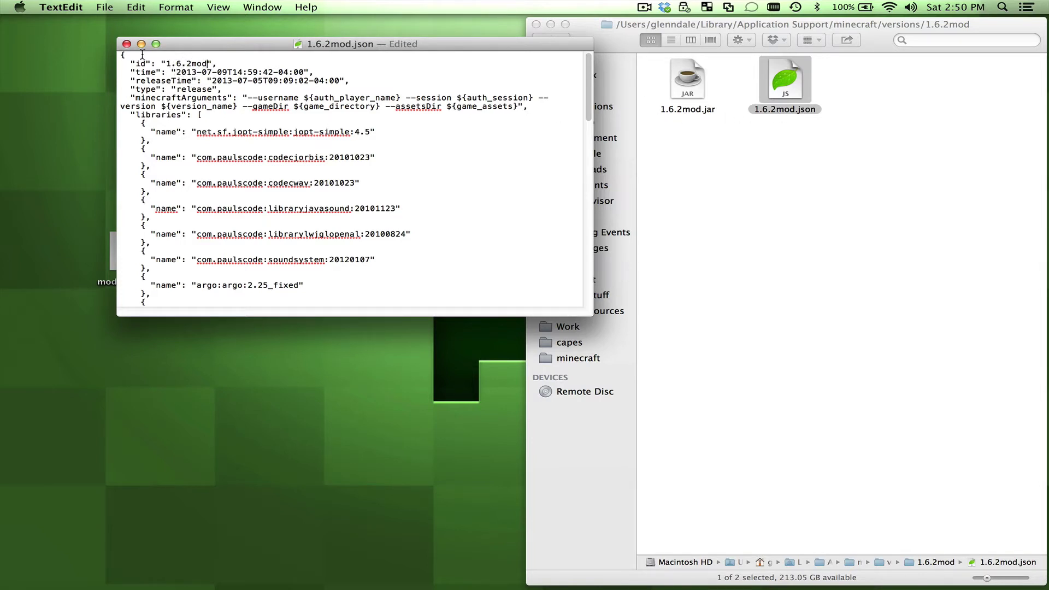
left_click(126, 44)
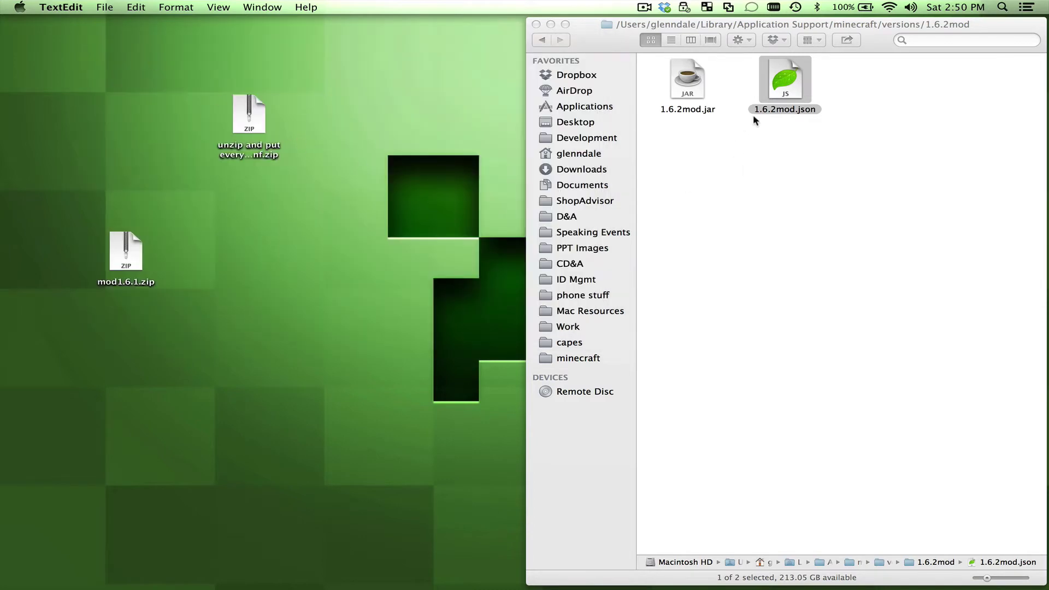
Step: Preview and reopen 1.6.2mod.json in TextEdit to confirm the id, then quit TextEdit
left_click(789, 93)
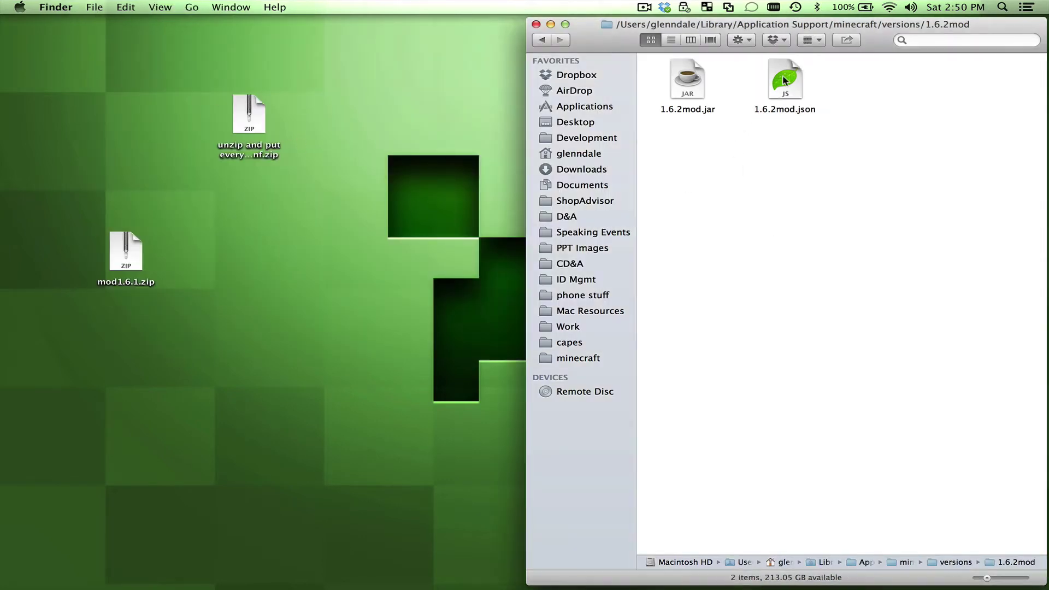
key("space")
key("space")
right_click(785, 80)
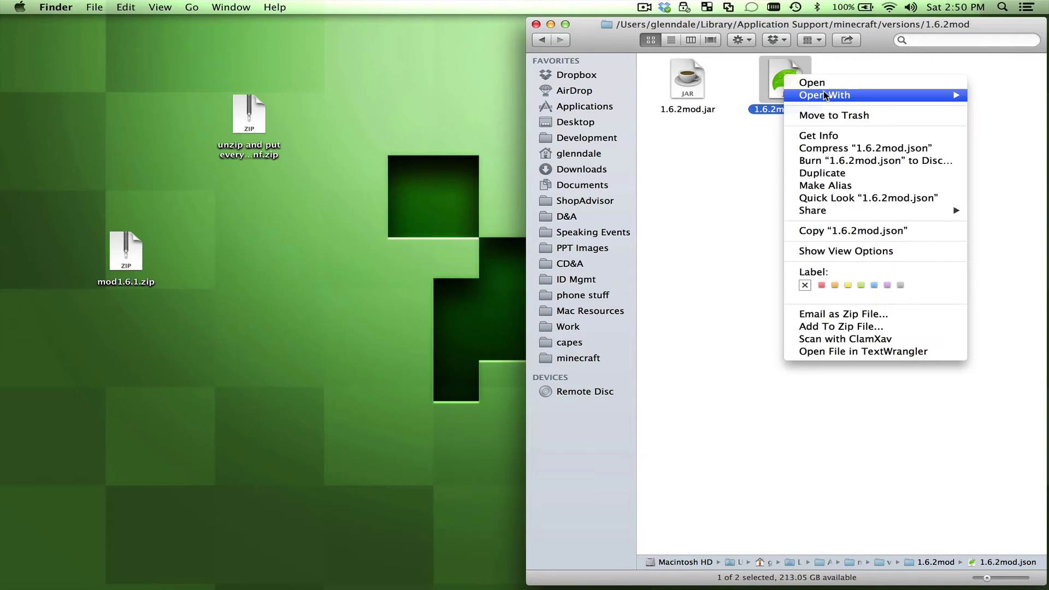
mouse_move(824, 93)
left_click(710, 145)
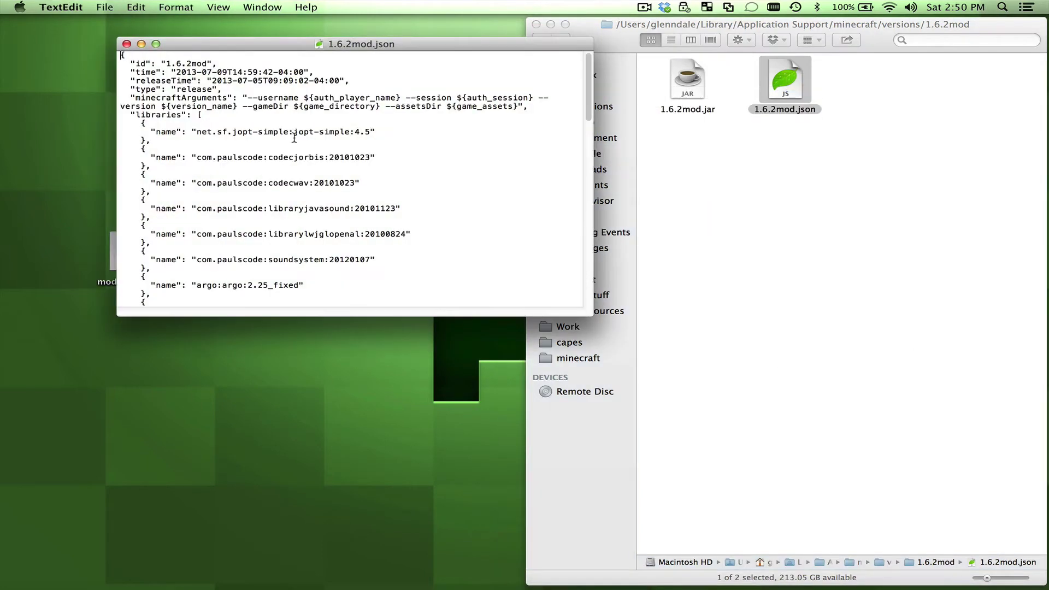
key("super+q")
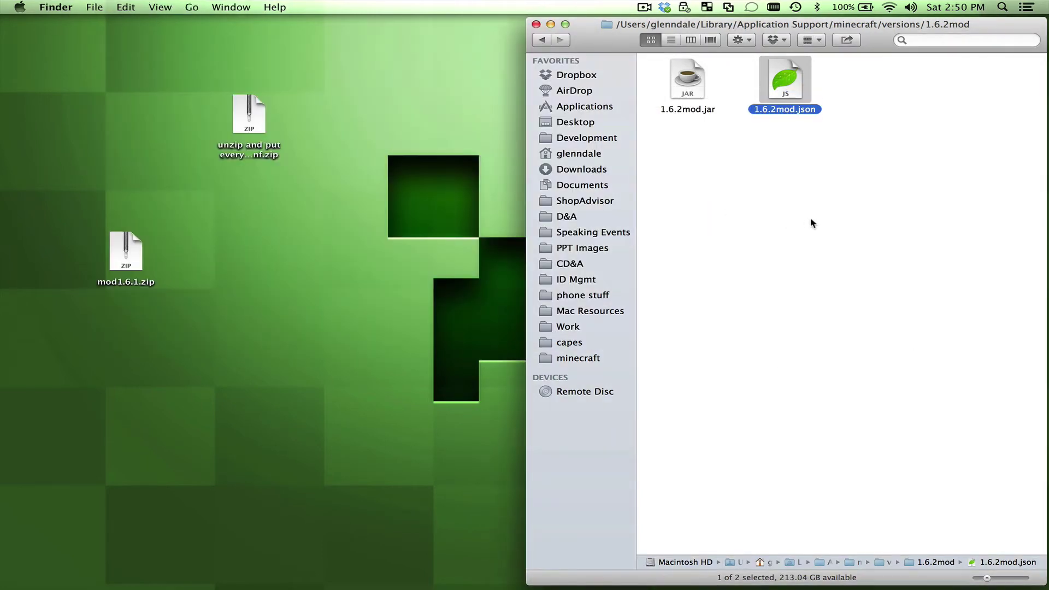
left_click(798, 213)
Step: Go back up to versions and reopen the 1.6.2mod folder
key("super+Up")
key("Left")
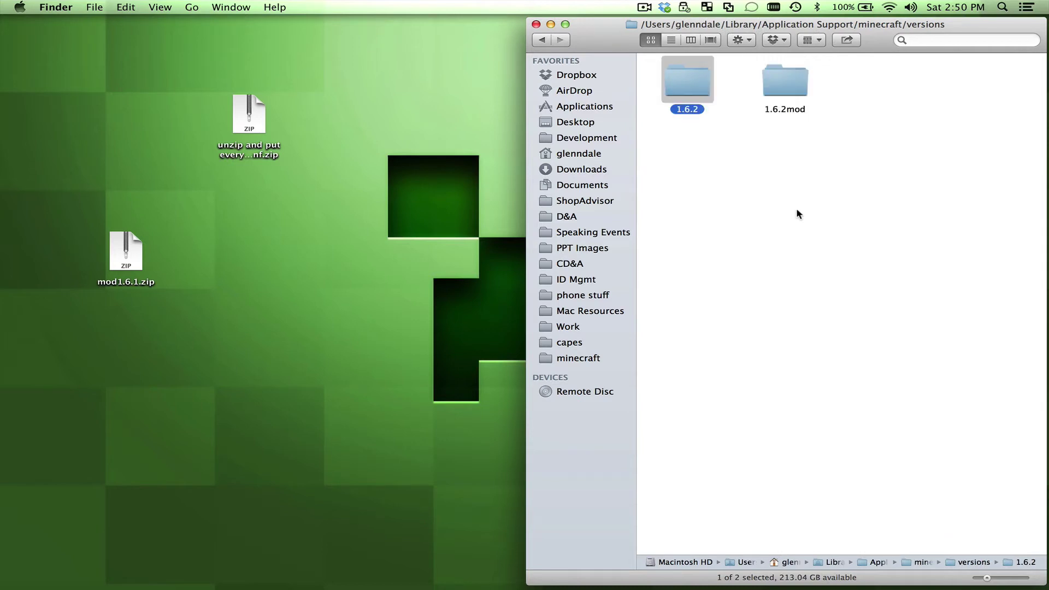
key("Right")
key("Left")
key("Right")
key("Left")
key("Right")
key("super+Down")
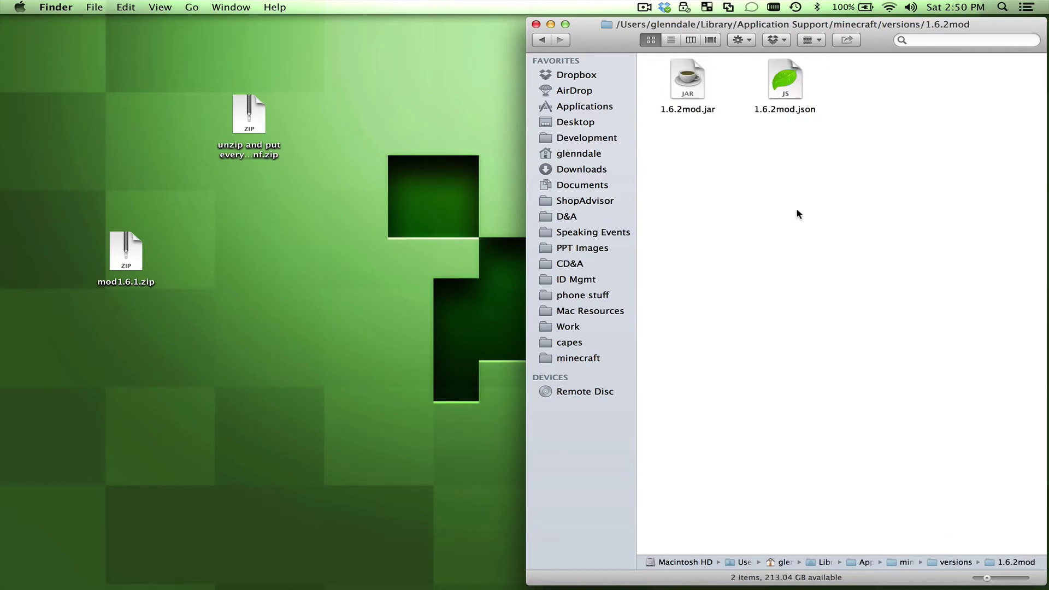
Step: Open 1.6.2mod.jar in WinZip Mac, snapped to the right half in list view
right_click(687, 89)
mouse_move(721, 104)
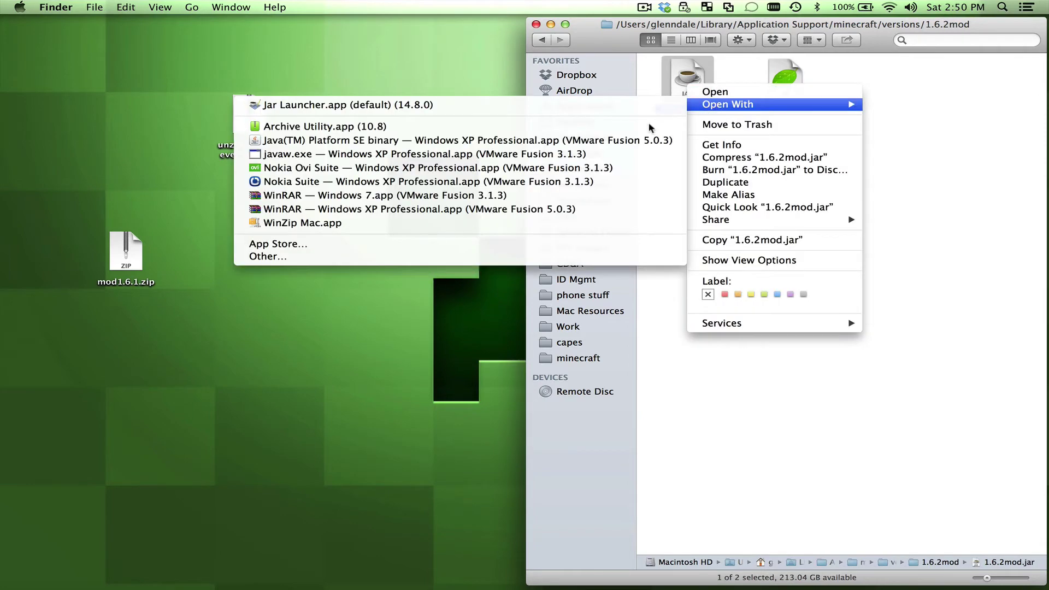
left_click(543, 230)
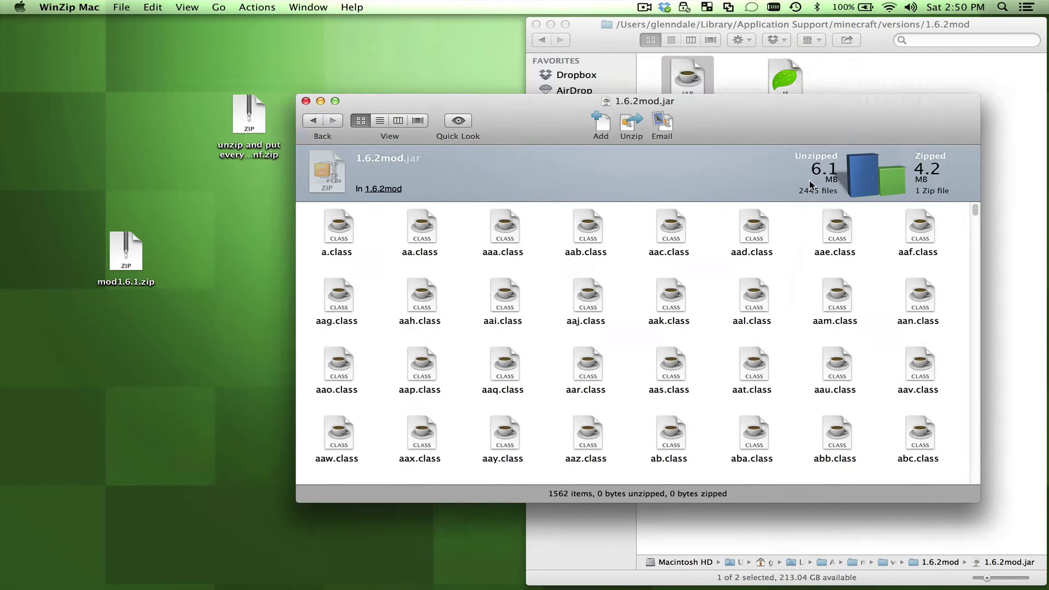
key("alt+super+Right")
left_click(610, 44)
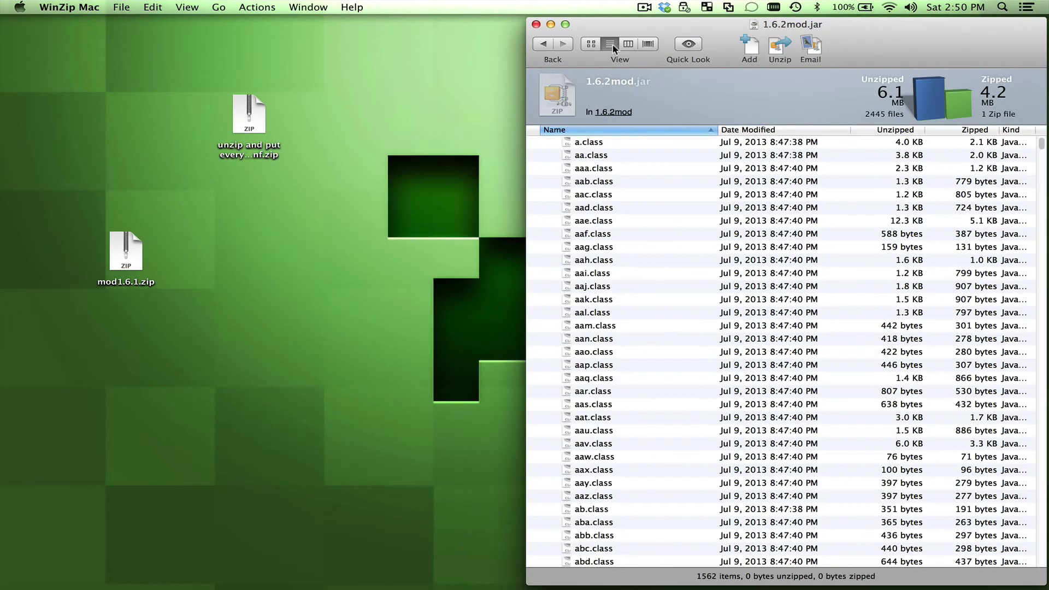
Step: Delete the META-INF folder from the archive, leaving 2442 files
left_click(589, 198)
key("m")
key("h")
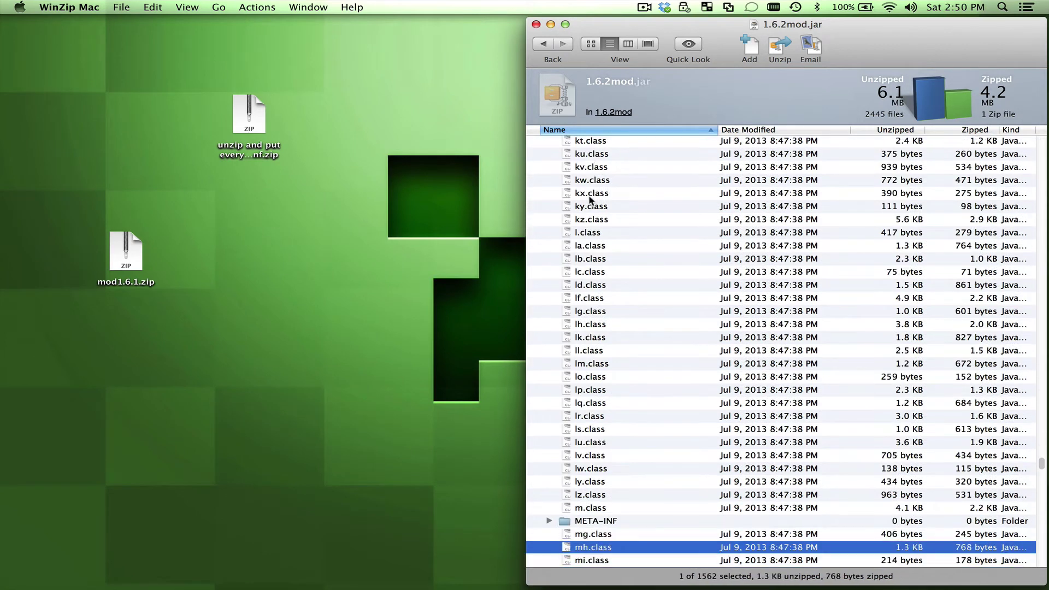
key("Up")
key("Up")
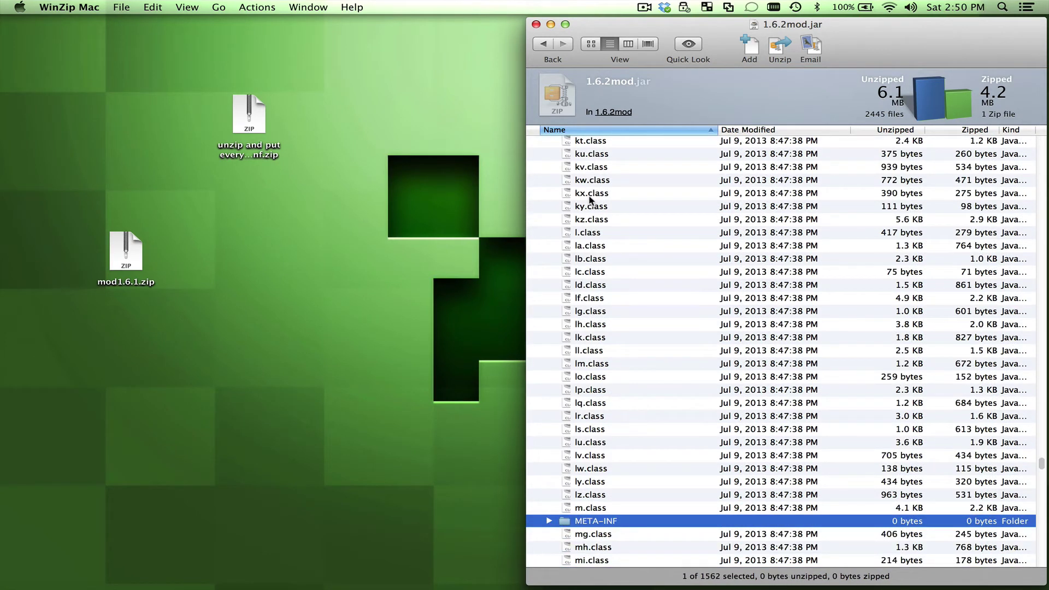
right_click(671, 526)
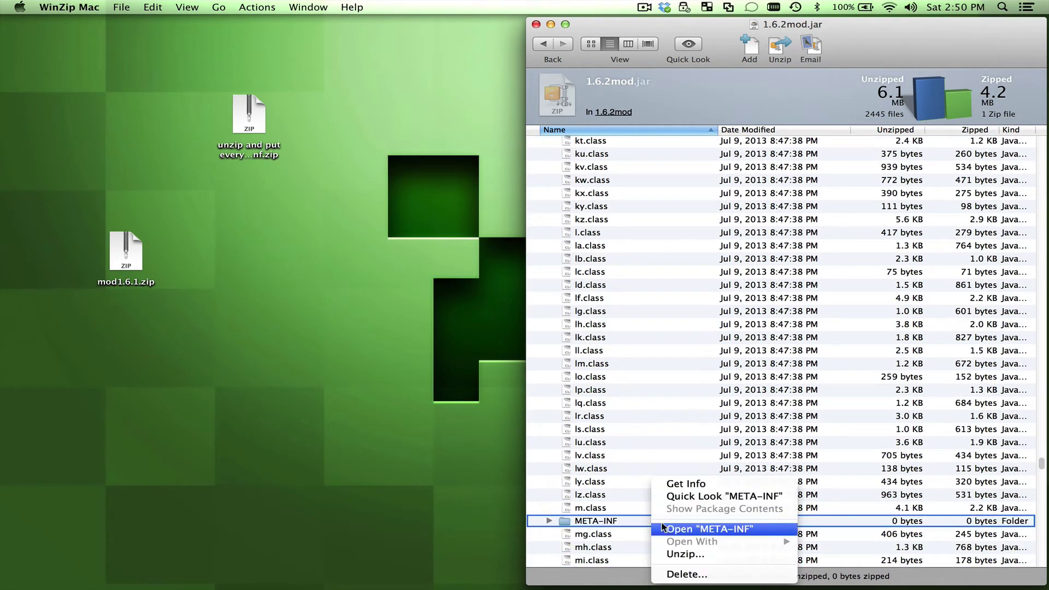
left_click(631, 272)
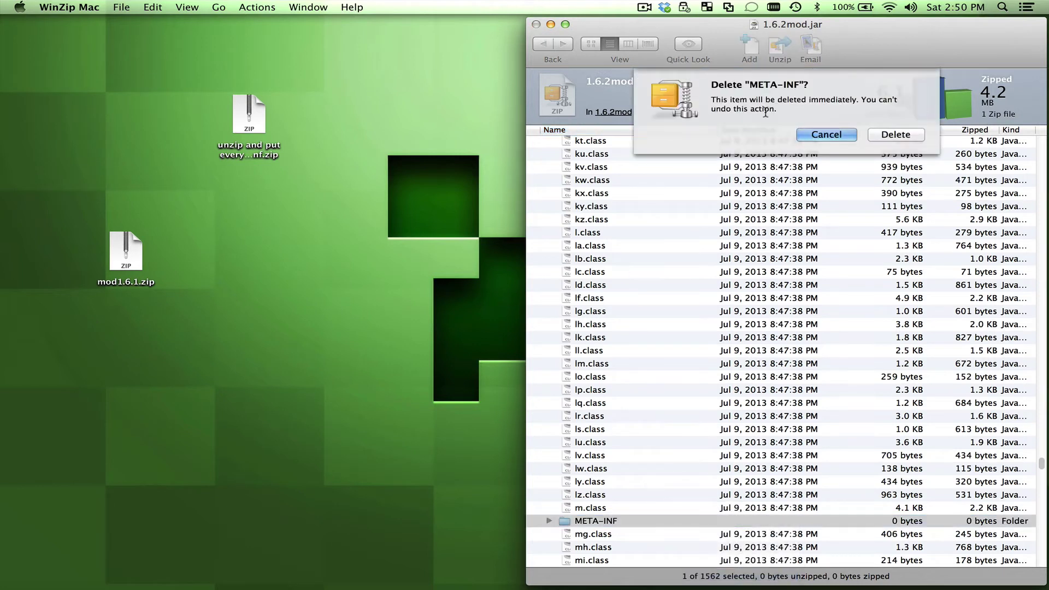
left_click(888, 134)
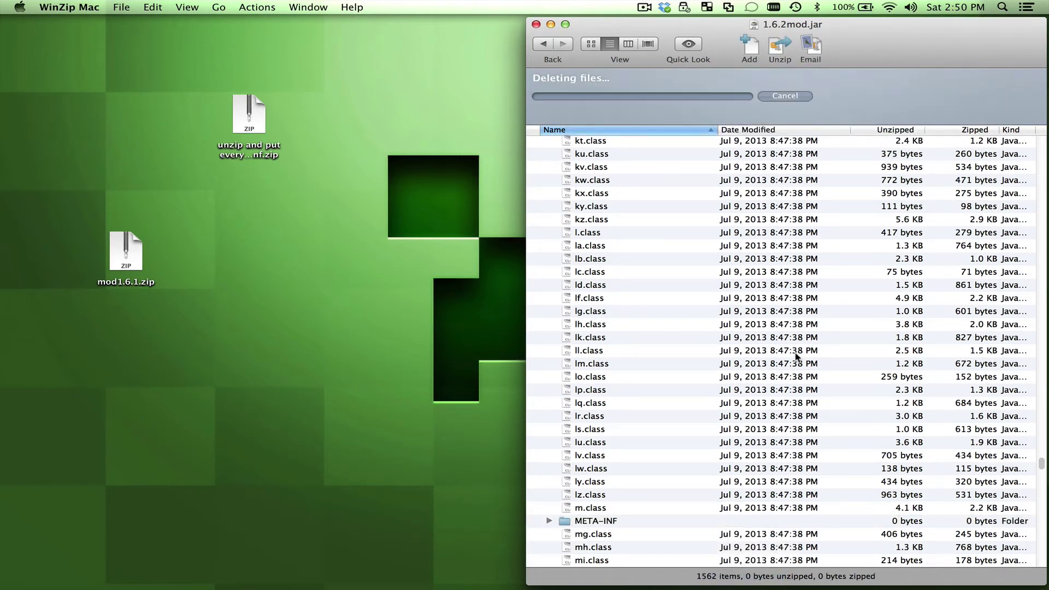
left_click(657, 281)
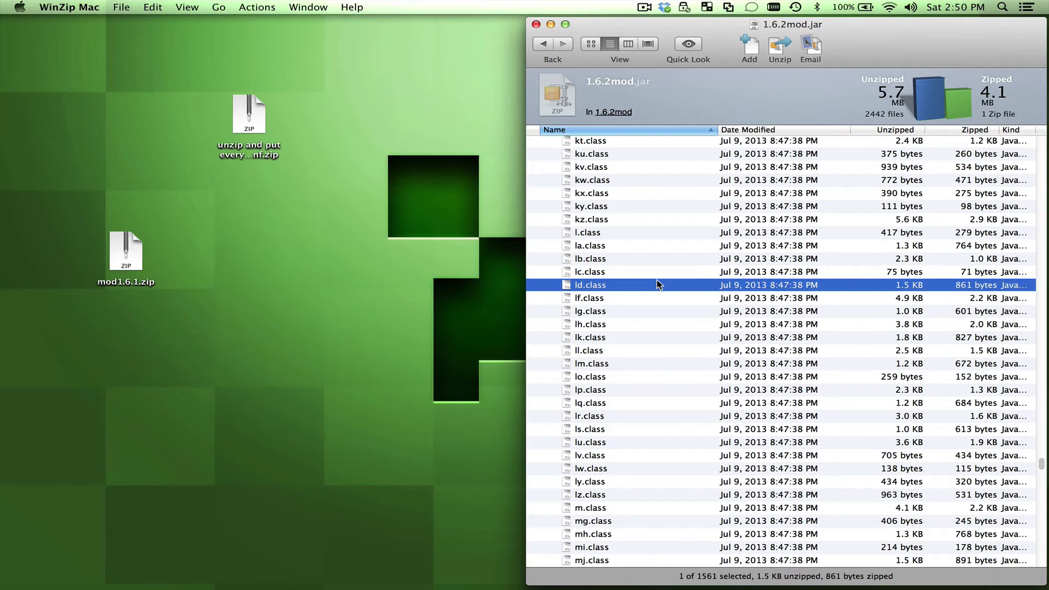
scroll(656, 279, "up", 10)
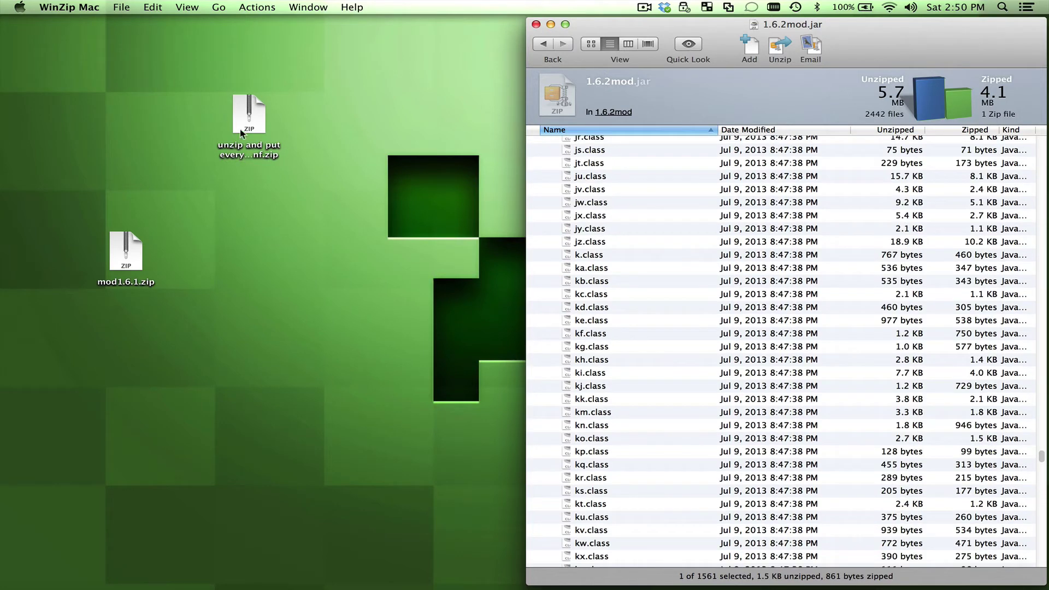
left_click(254, 163)
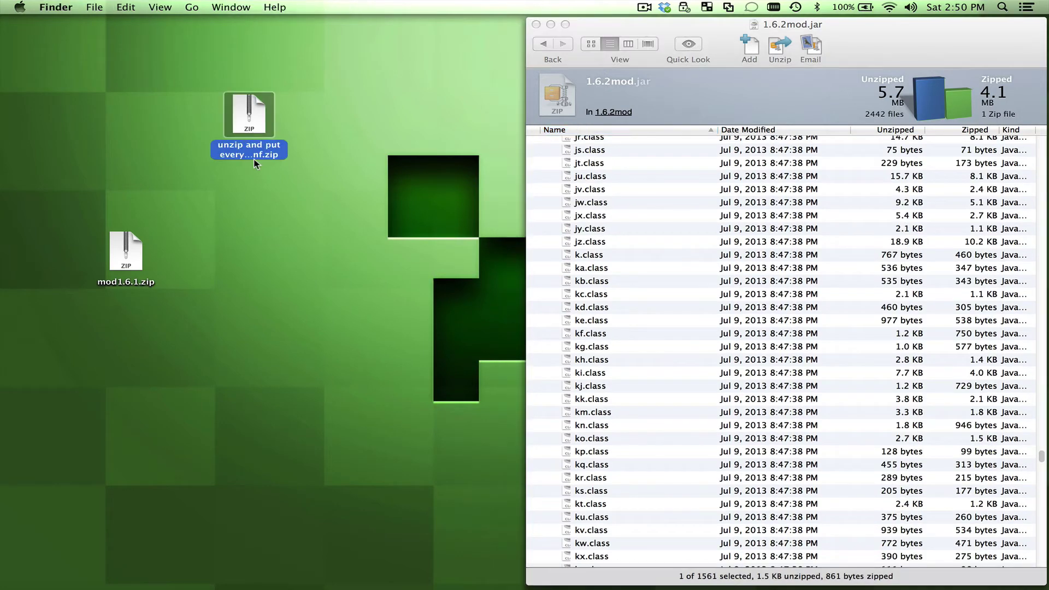
Step: Extract the desktop mod zip into a folder on the desktop
right_click(241, 114)
mouse_move(307, 133)
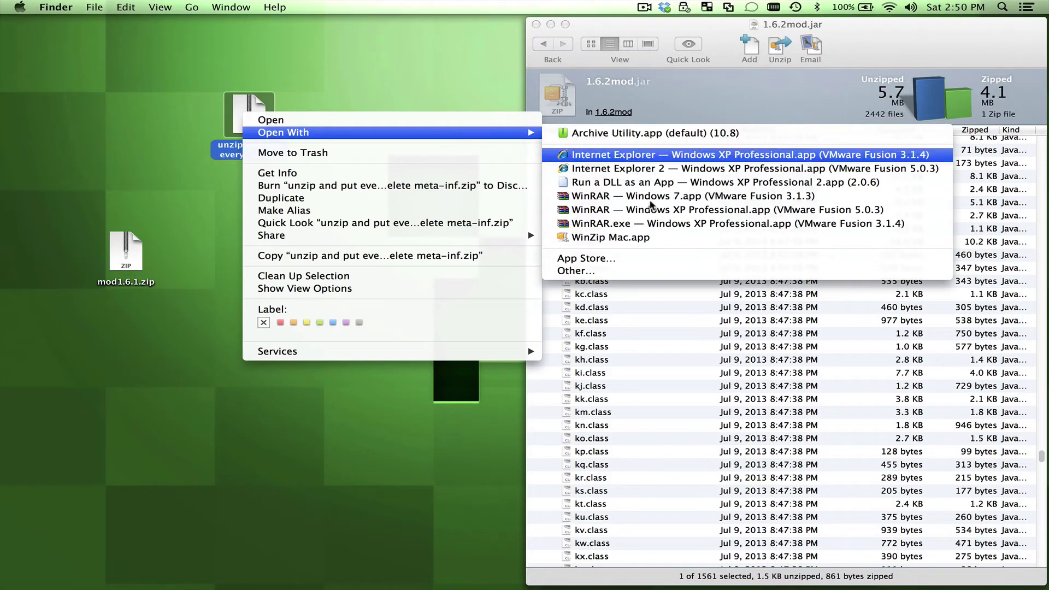
left_click(675, 238)
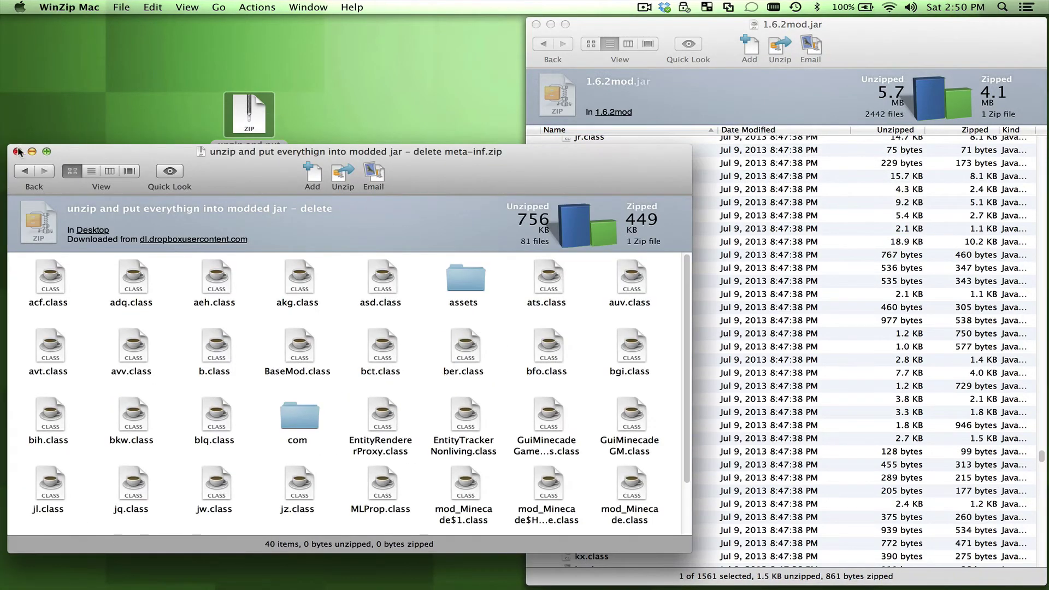
left_click(18, 151)
right_click(245, 116)
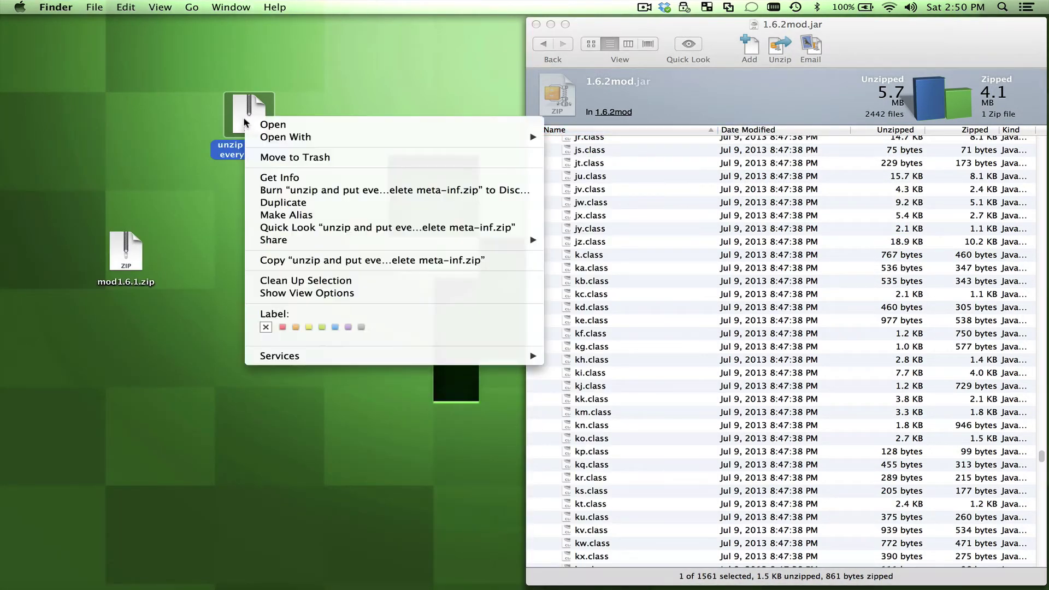
left_click(339, 130)
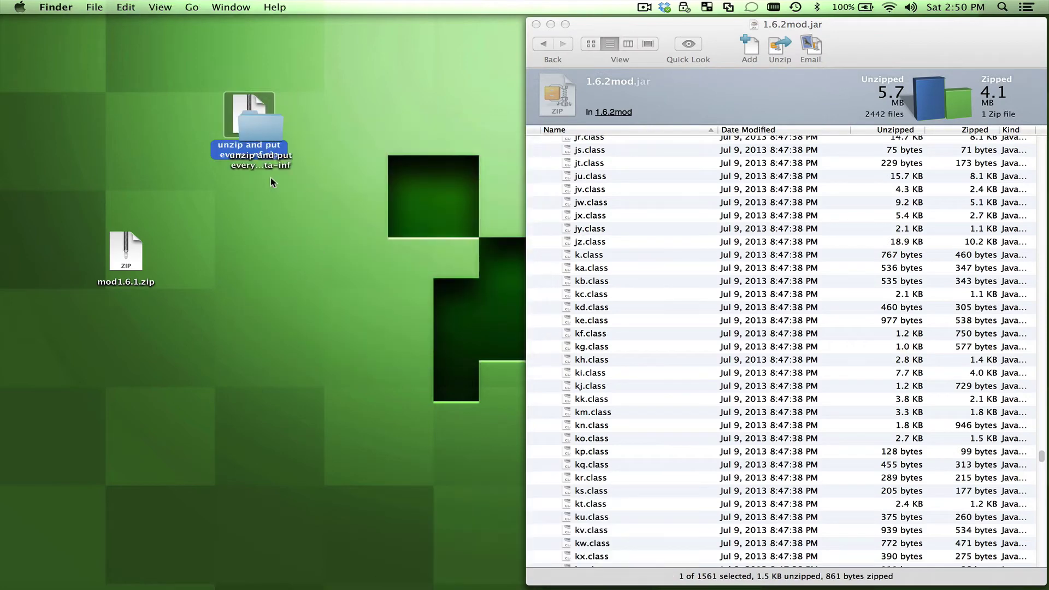
Step: Drag all 40 extracted mod files into 1.6.2mod.jar and close the extracted folder
double_click(244, 263)
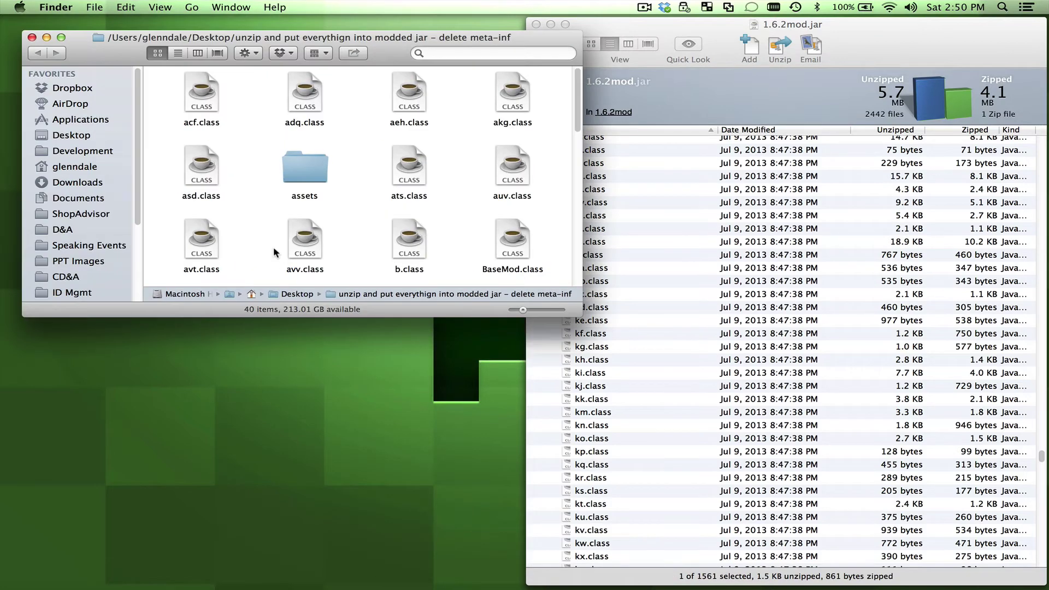
left_click_drag(403, 46, 2, 133)
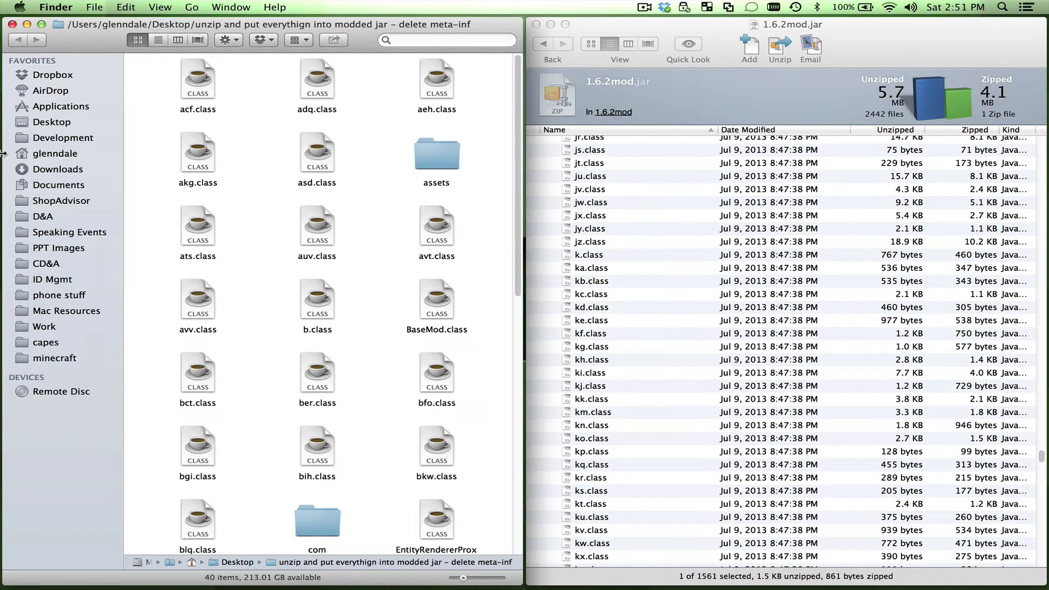
scroll(310, 229, "down", 10)
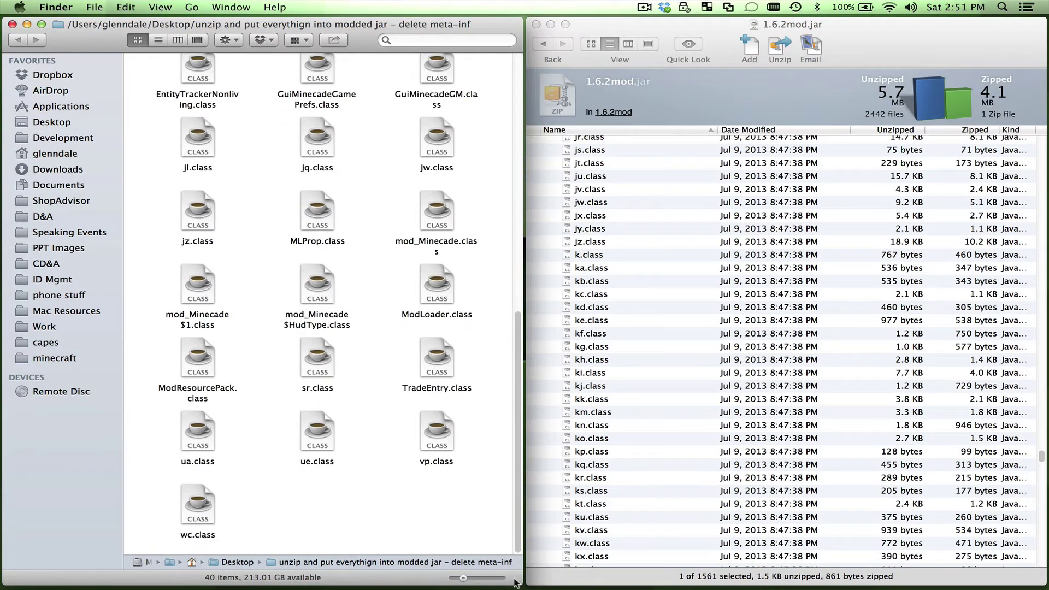
left_click_drag(496, 549, 156, 6)
left_click_drag(321, 89, 684, 246)
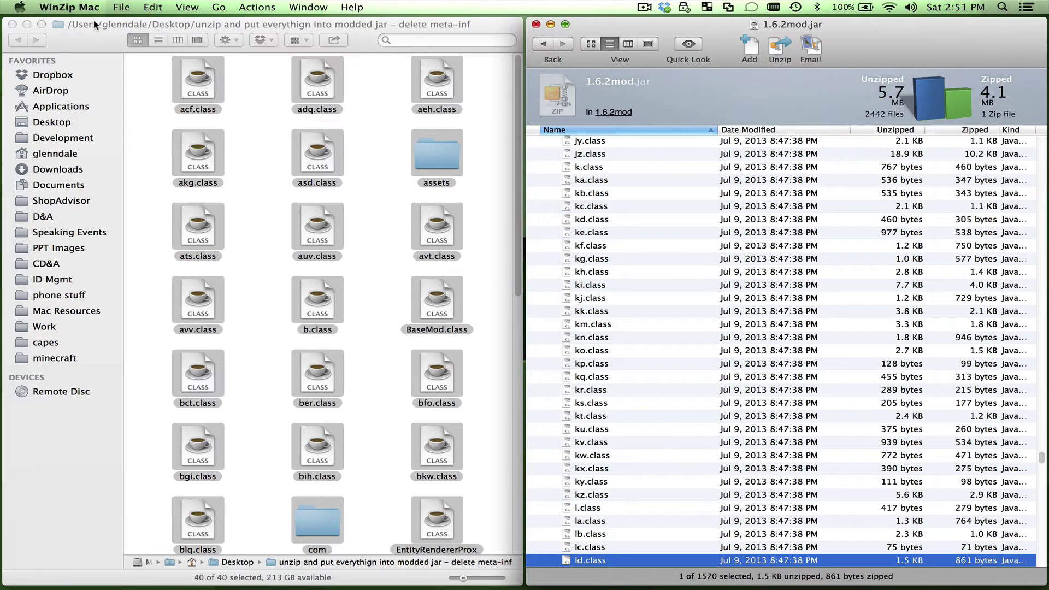
left_click(35, 27)
left_click(12, 25)
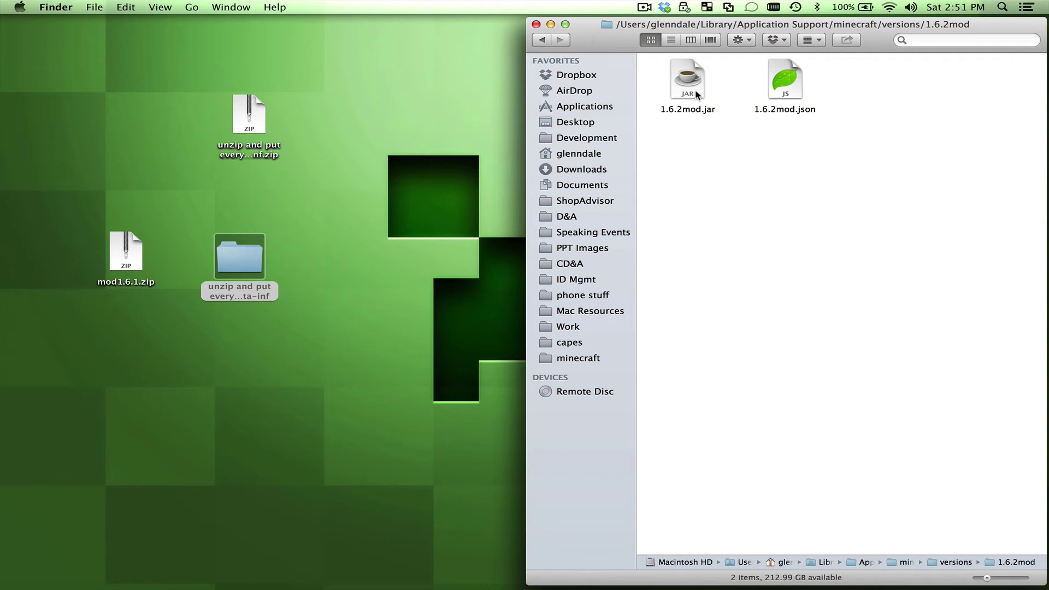
Step: Dismiss the WinZip warning and check 1.6.2mod.jar in list view: 4.9 MB, modified today
left_click(670, 39)
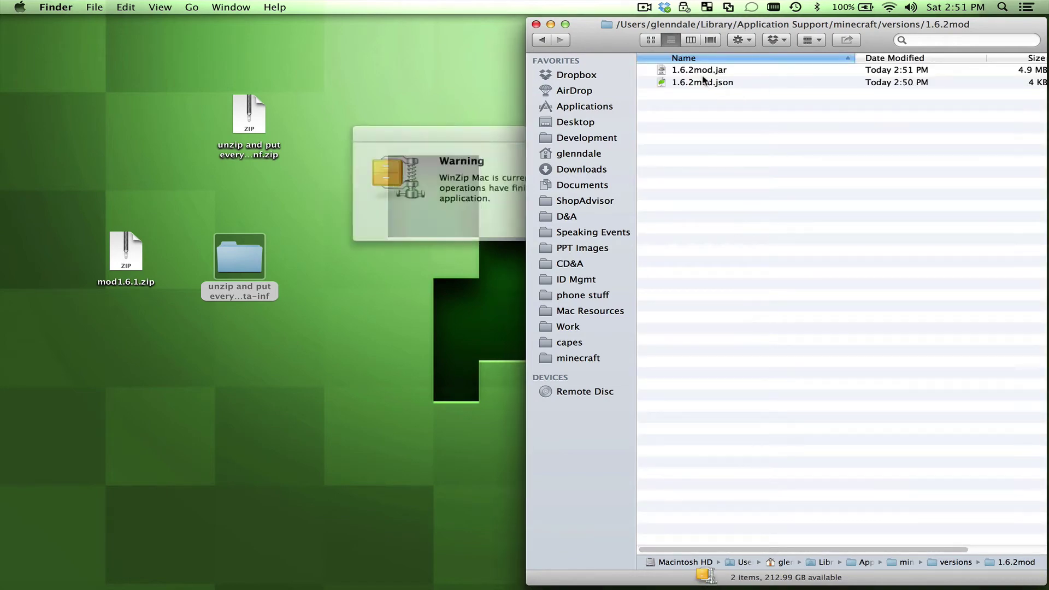
left_click(574, 156)
left_click(638, 216)
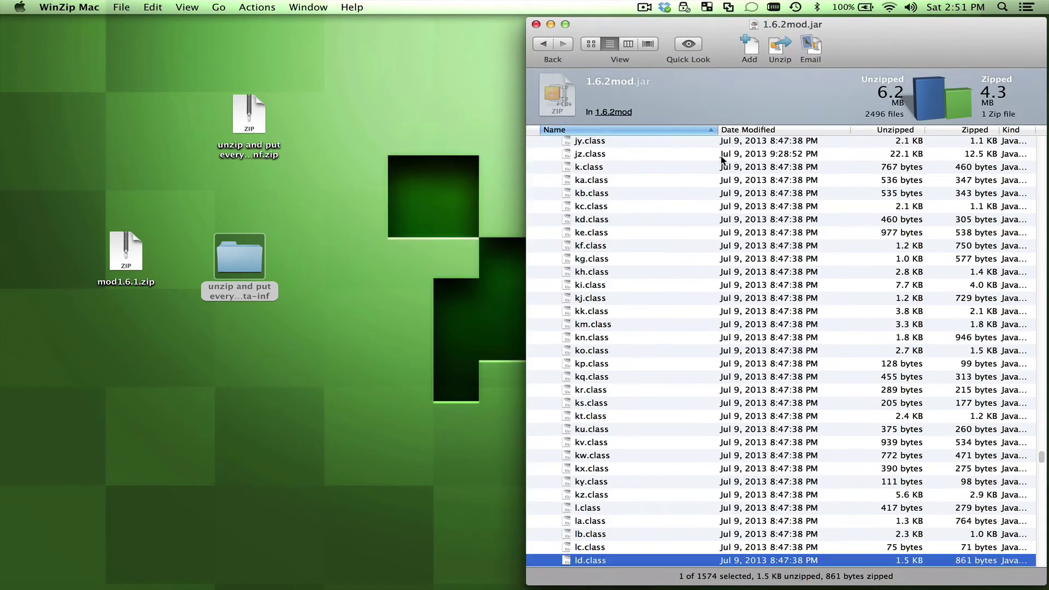
left_click_drag(585, 24, 62, 24)
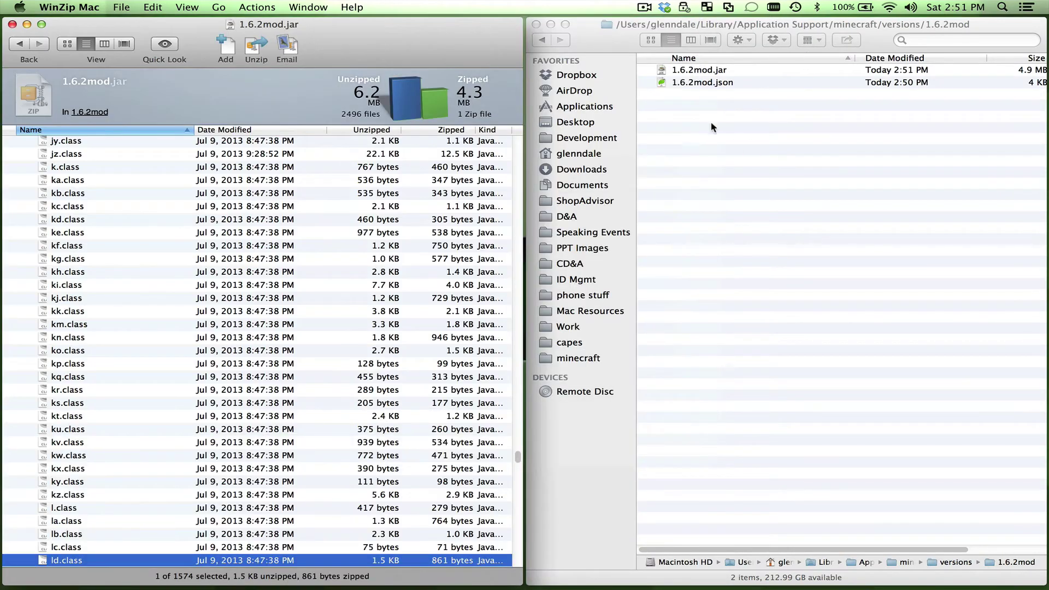
left_click(709, 79)
left_click(707, 75)
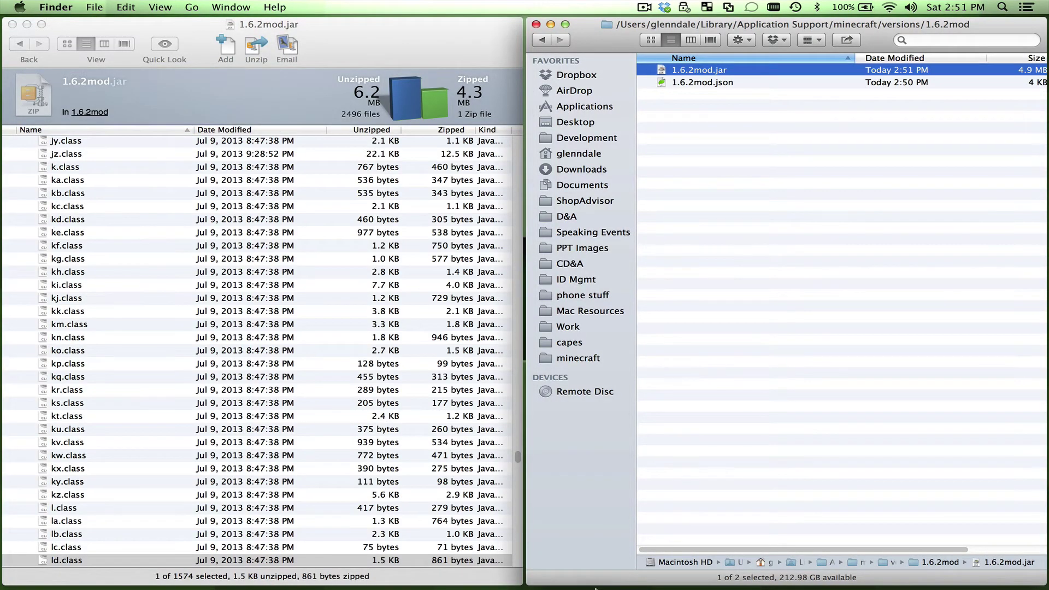
Step: Launch the Minecraft Launcher through Spotlight with 'min'
key("super+space")
type("min")
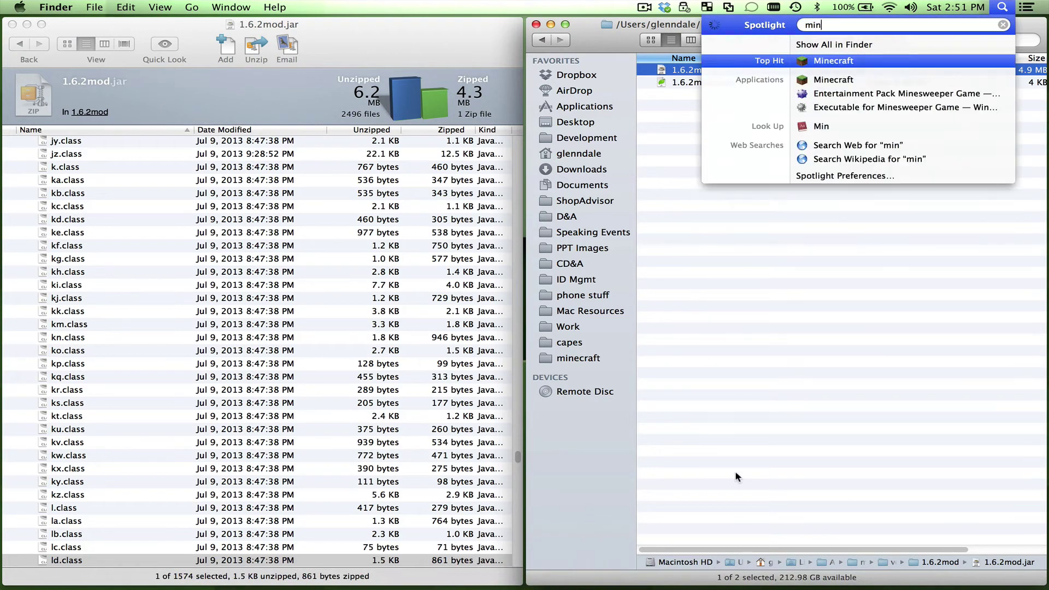
key("Return")
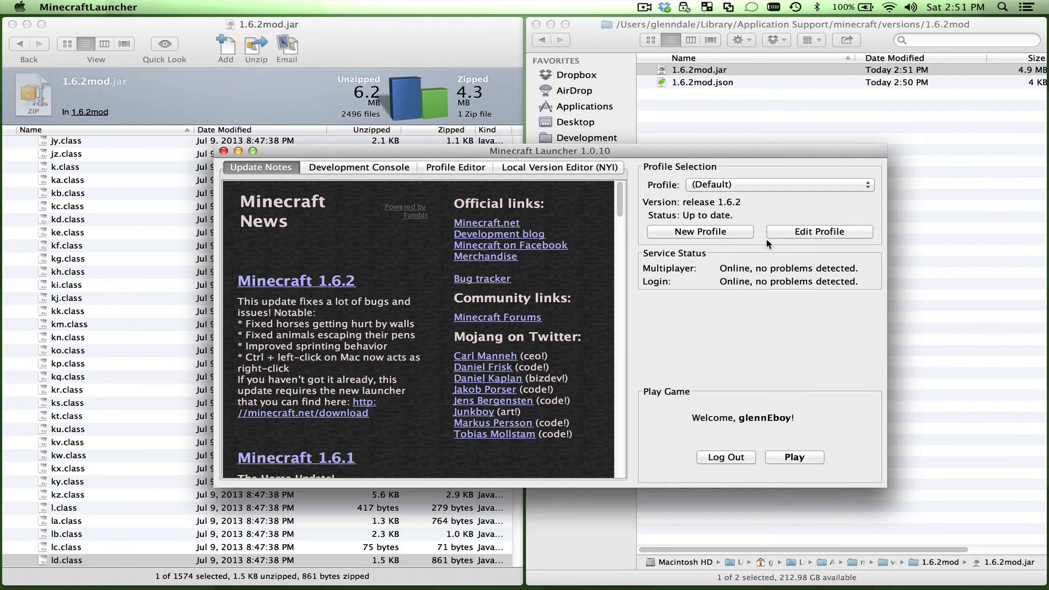
Step: Create and save a profile named '1.6.2 Minecade Version' that uses release 1.6.2mod
left_click(750, 233)
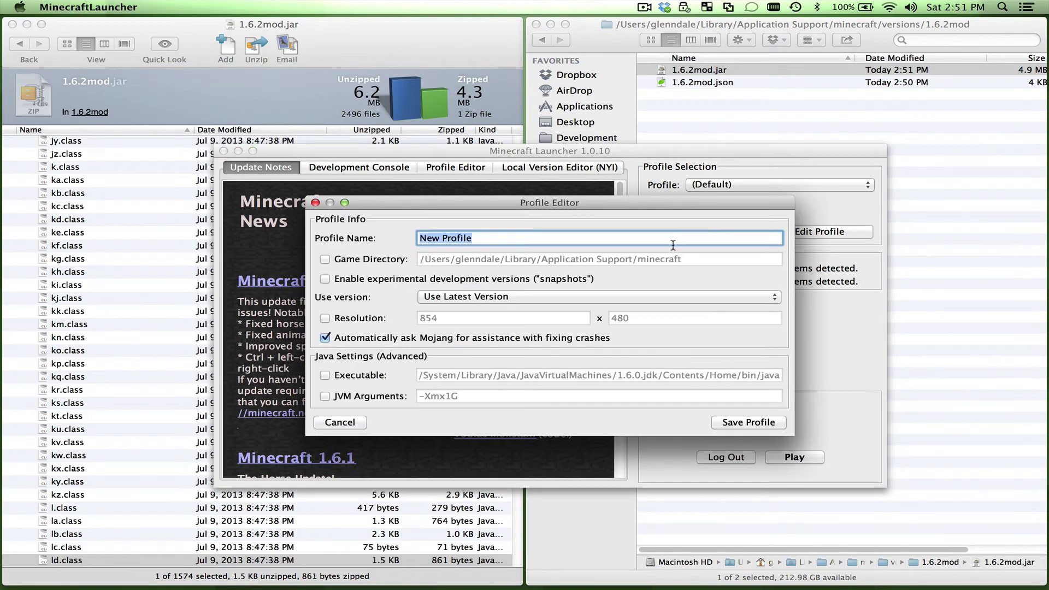
type("1.6.2 Minecad")
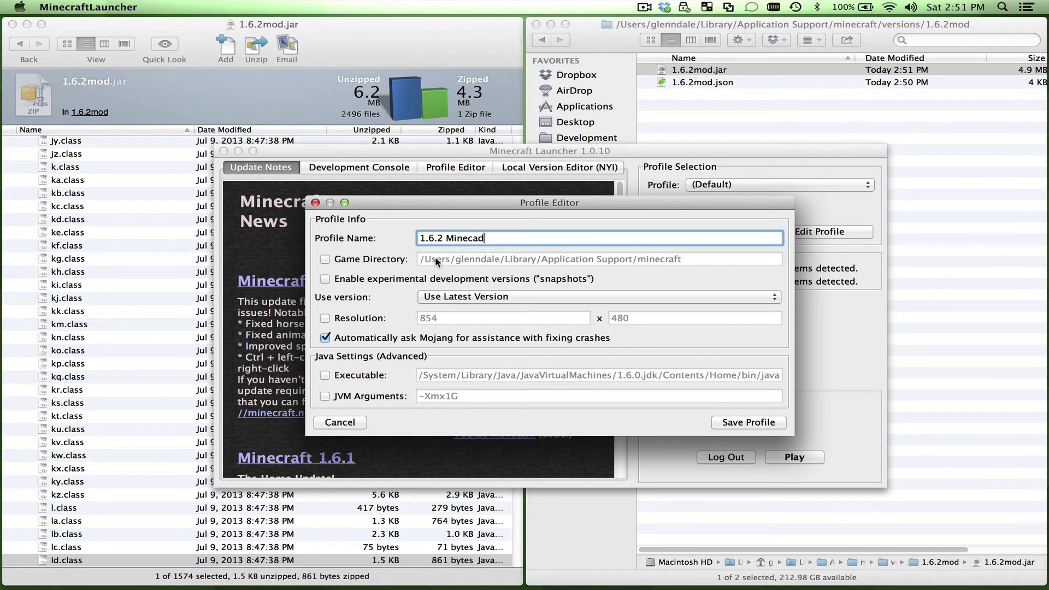
type("e Version")
left_click(480, 297)
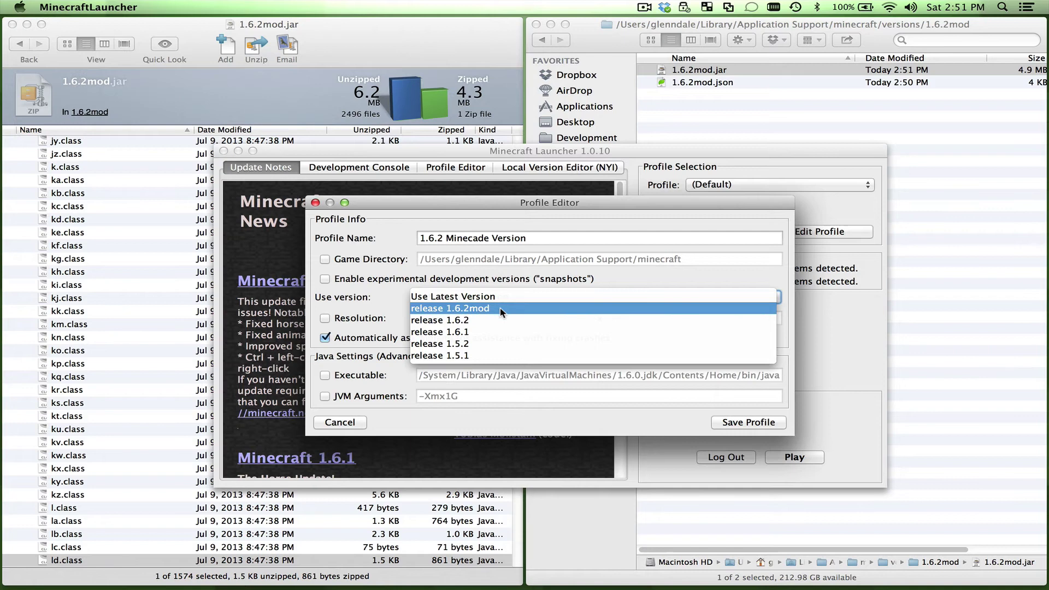
left_click(501, 309)
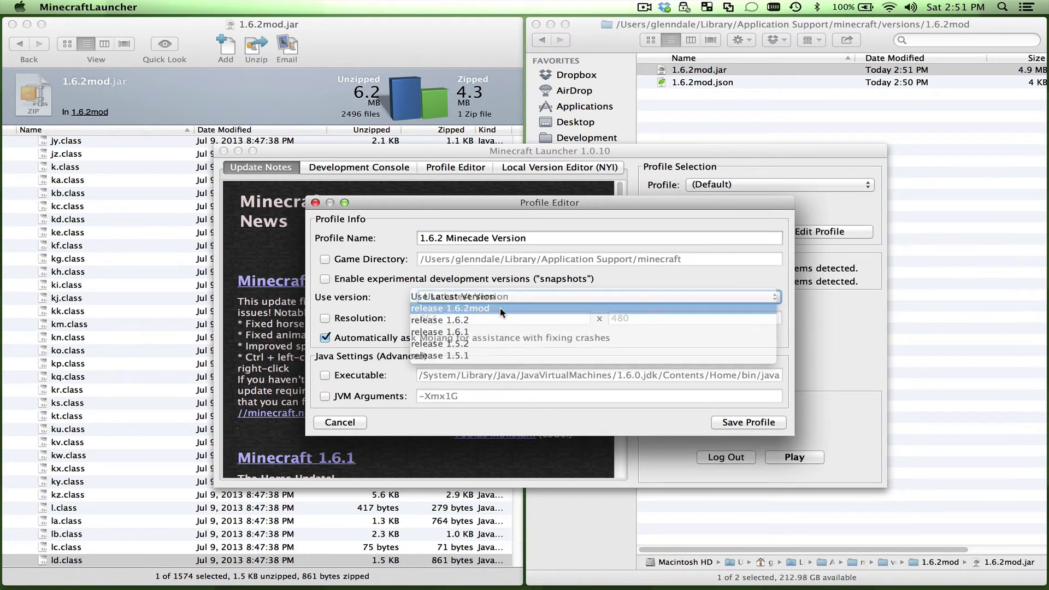
left_click(747, 423)
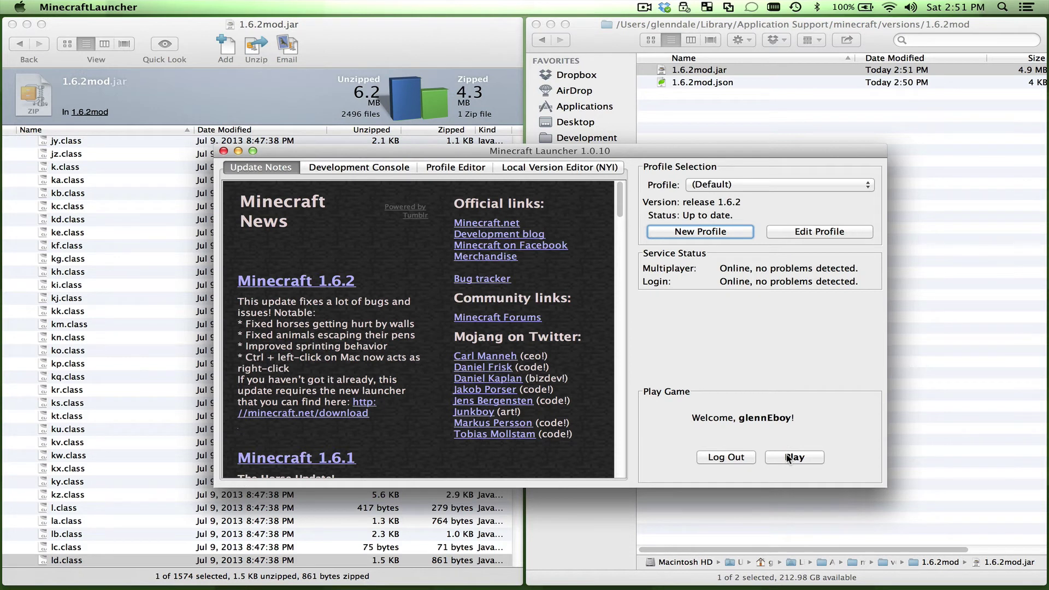
Step: Switch to the 1.6.2 Minecade Version profile, enter the account username and attempt login
left_click(749, 184)
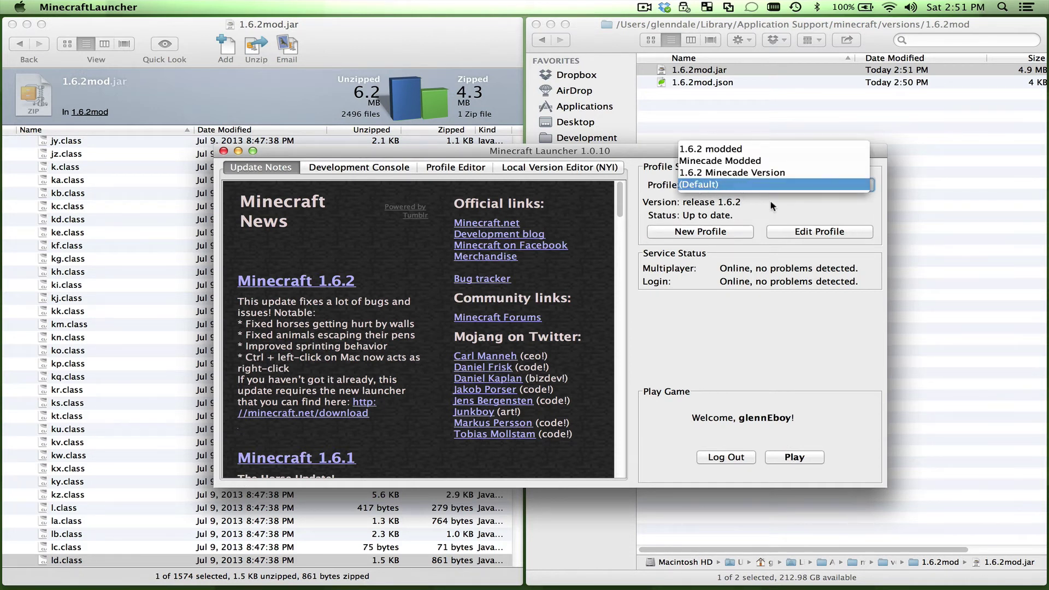
left_click(794, 171)
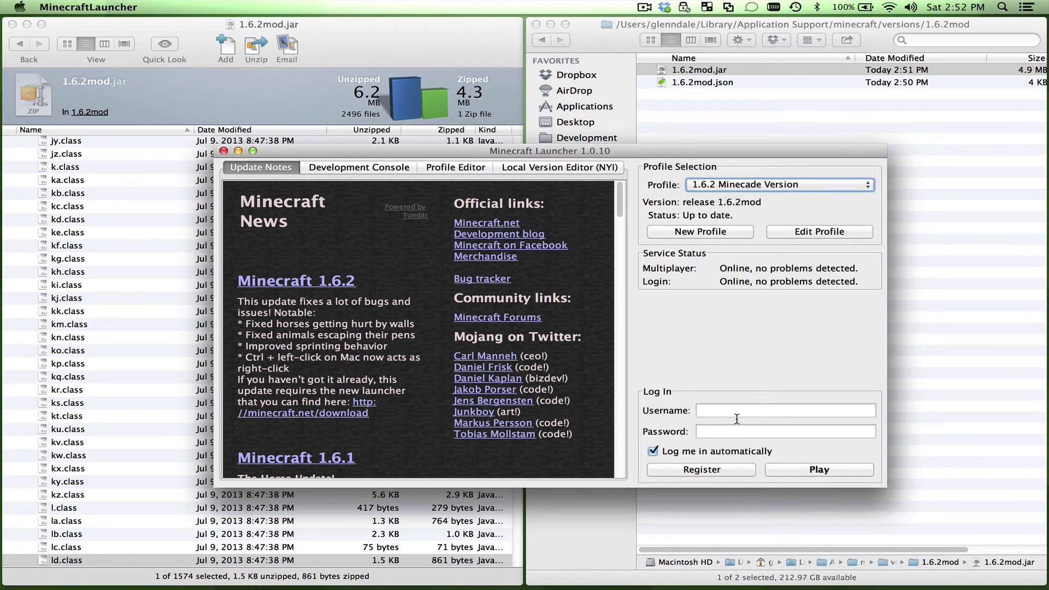
left_click(737, 412)
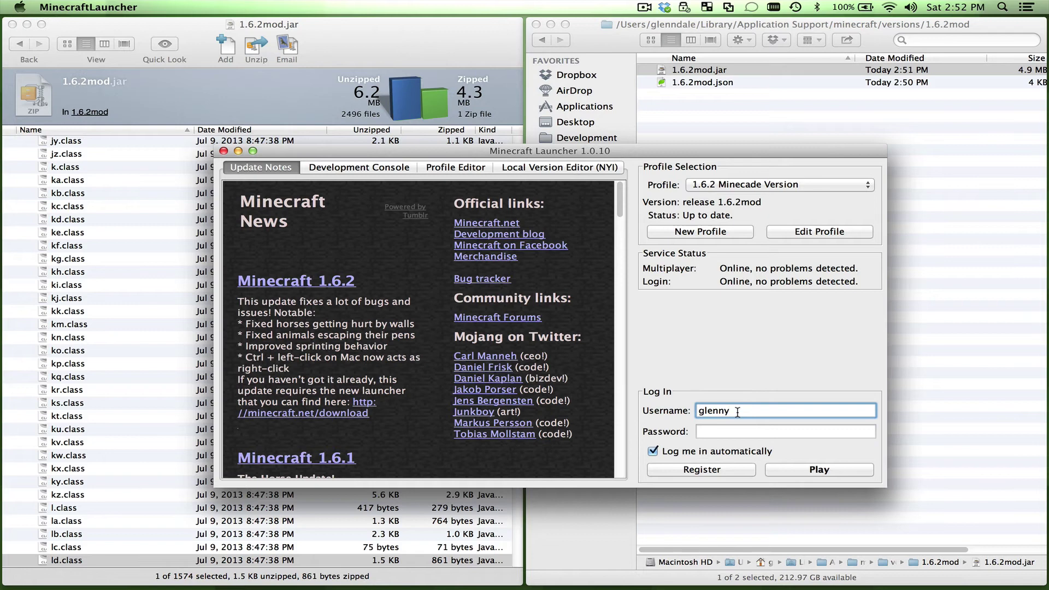
type("glennyEboy")
key("Tab")
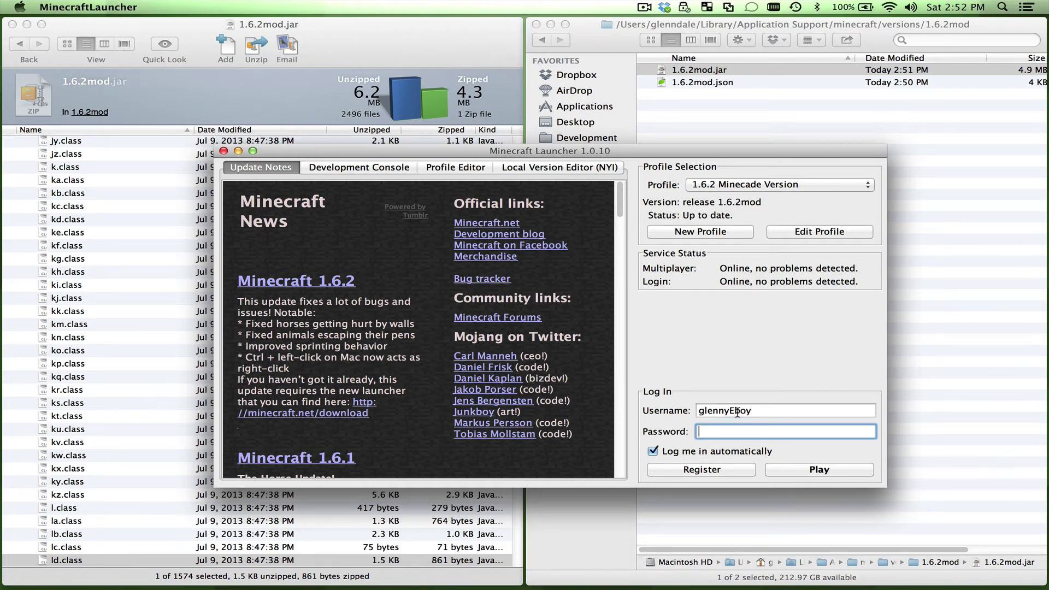
left_click(834, 469)
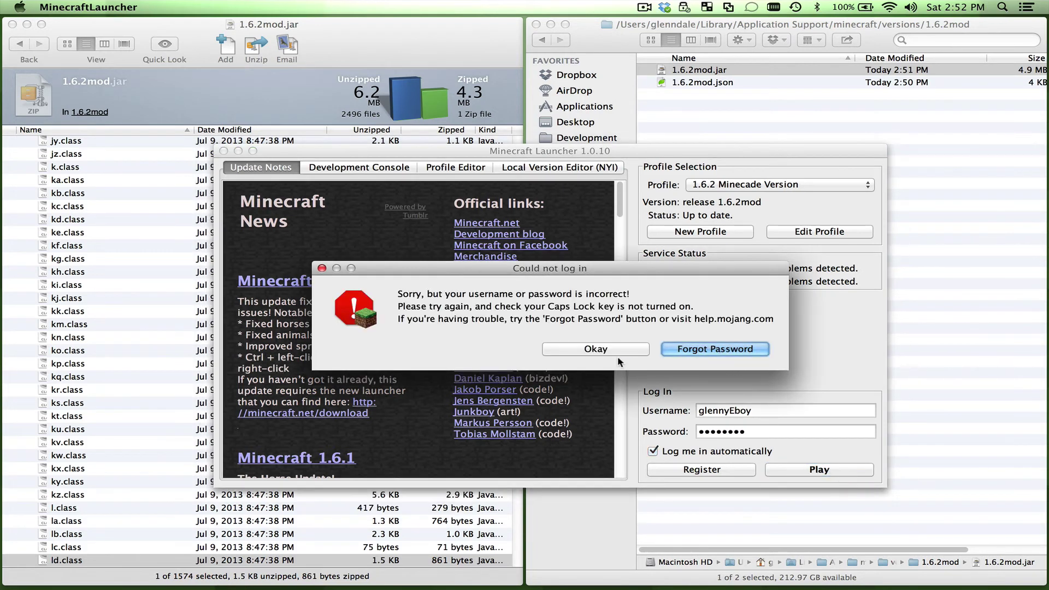
Step: Clear the login errors, correct the username and password, and launch the game
left_click(617, 353)
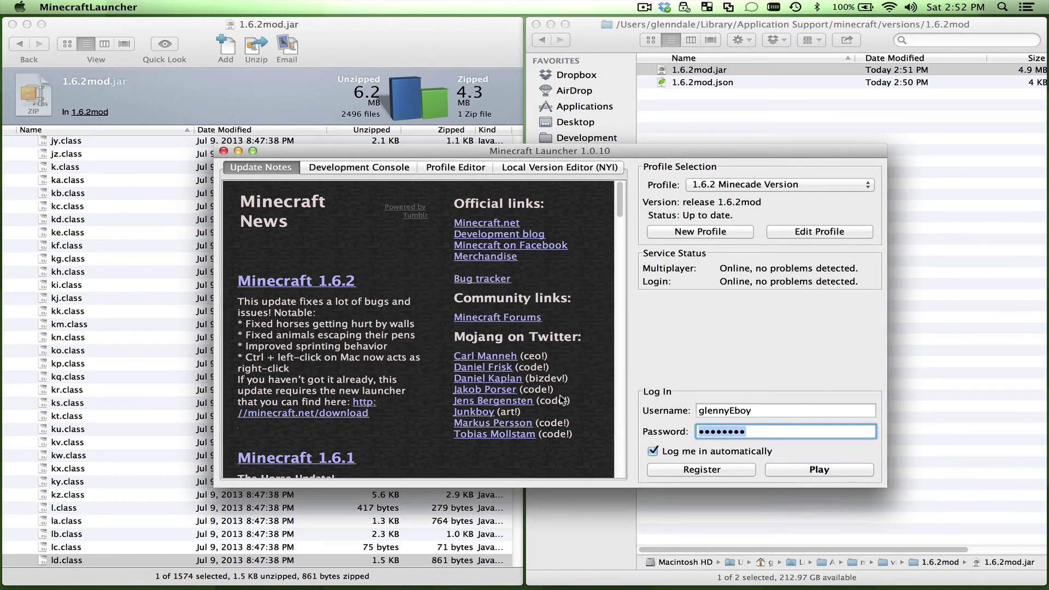
type("••••••••")
key("Return")
left_click(598, 355)
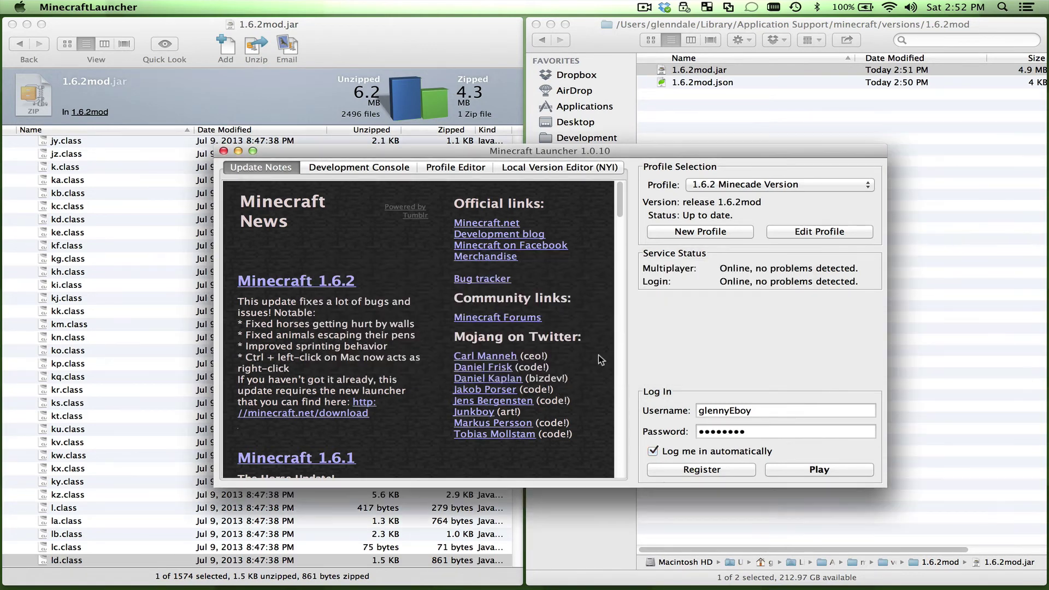
type("••")
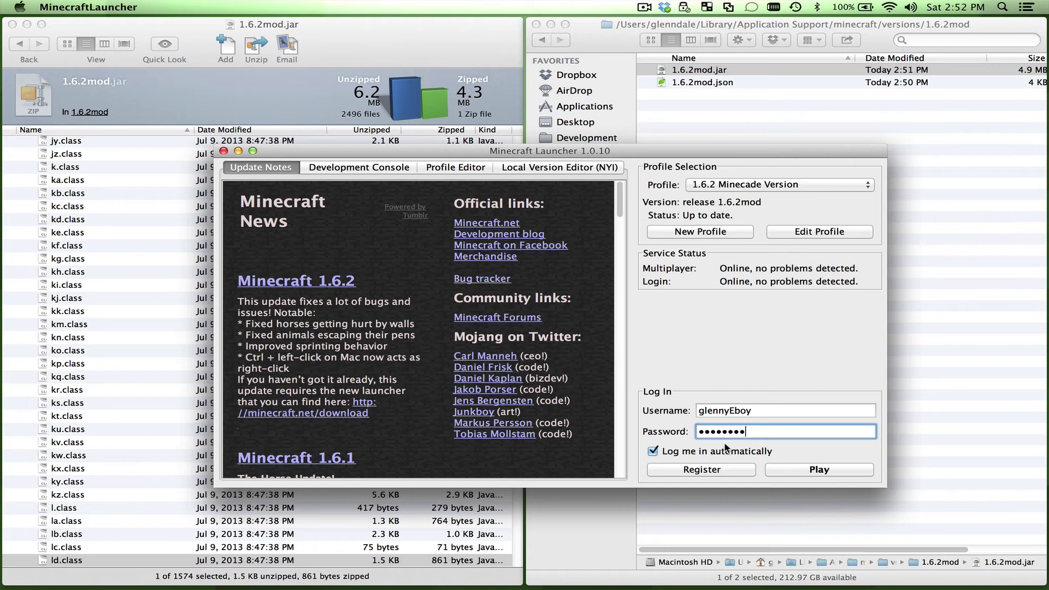
key("Return")
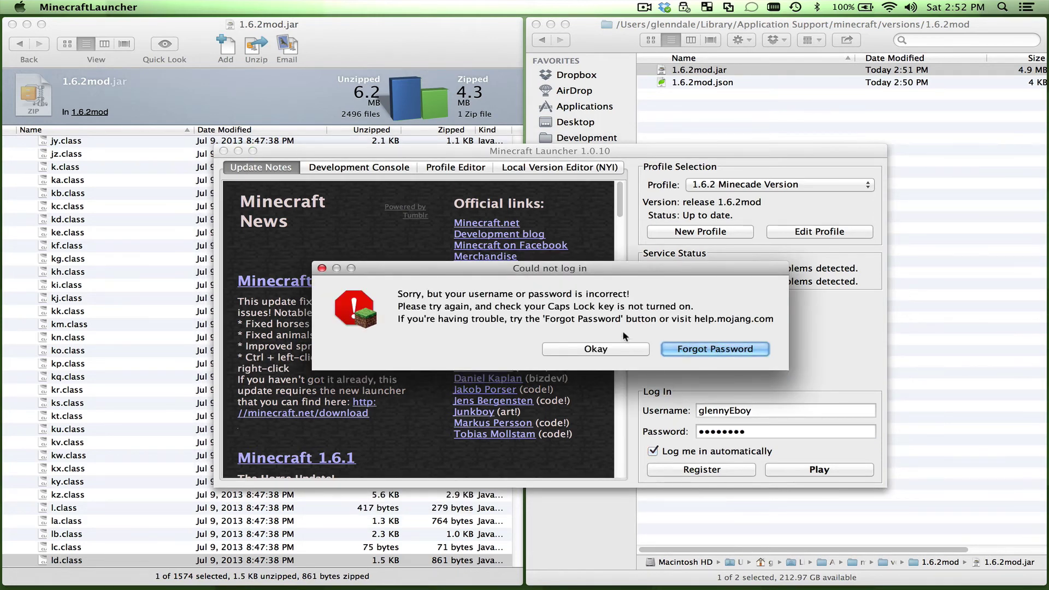
left_click(617, 347)
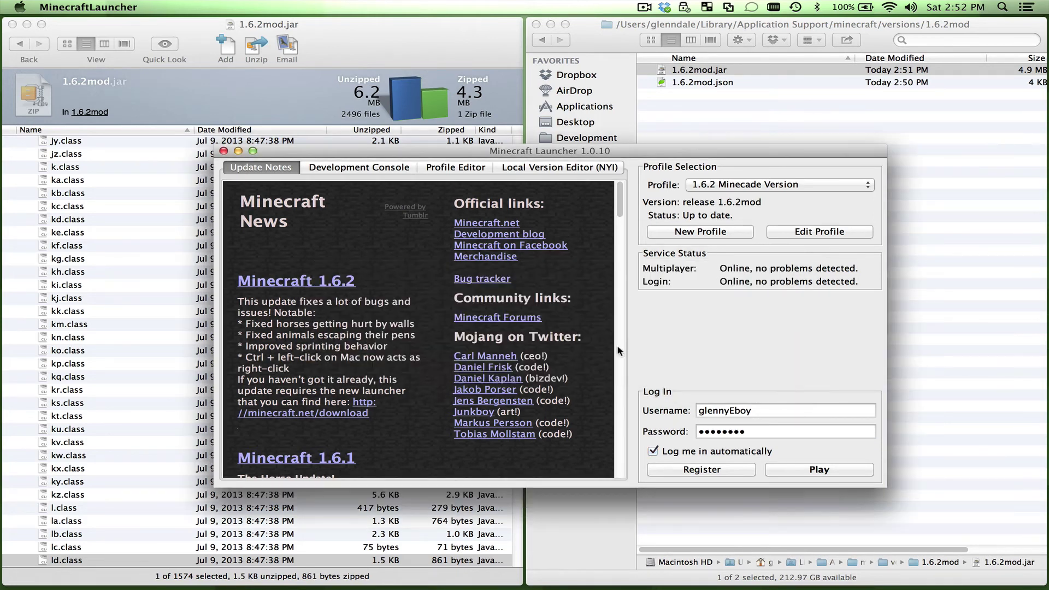
left_click(785, 409)
key("BackSpace")
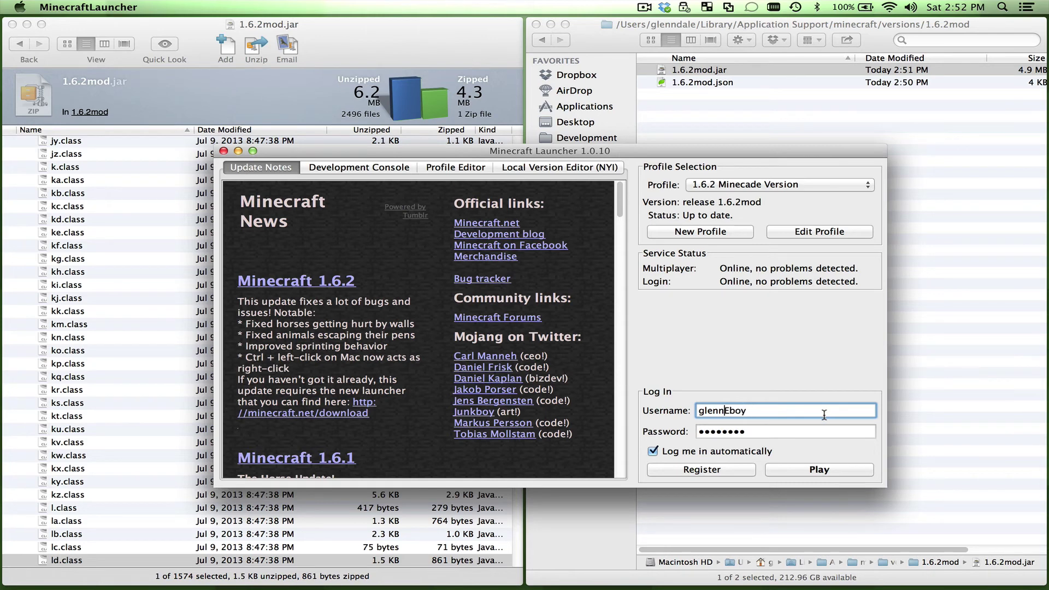
key("Tab")
type("•••")
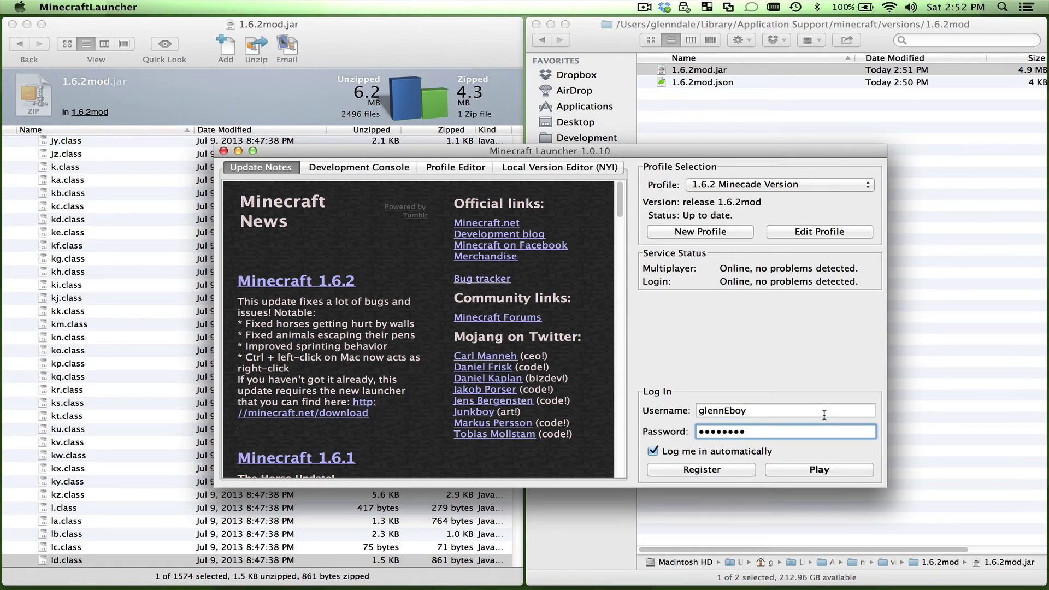
left_click(814, 468)
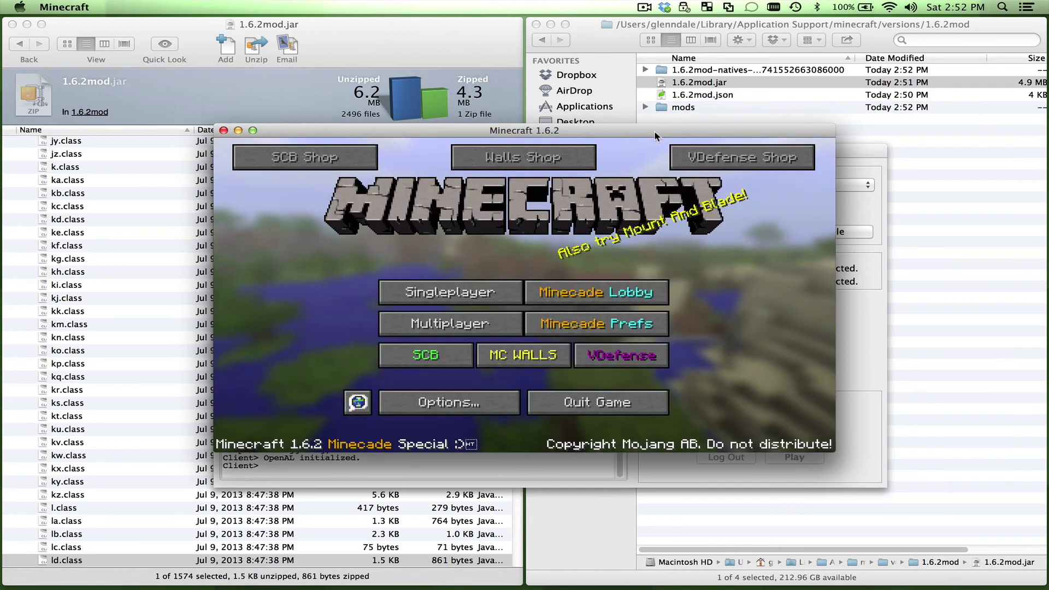
Step: Preview the SCB, MC WALLS and VDefense server lists, returning to the title menu each time
left_click(447, 358)
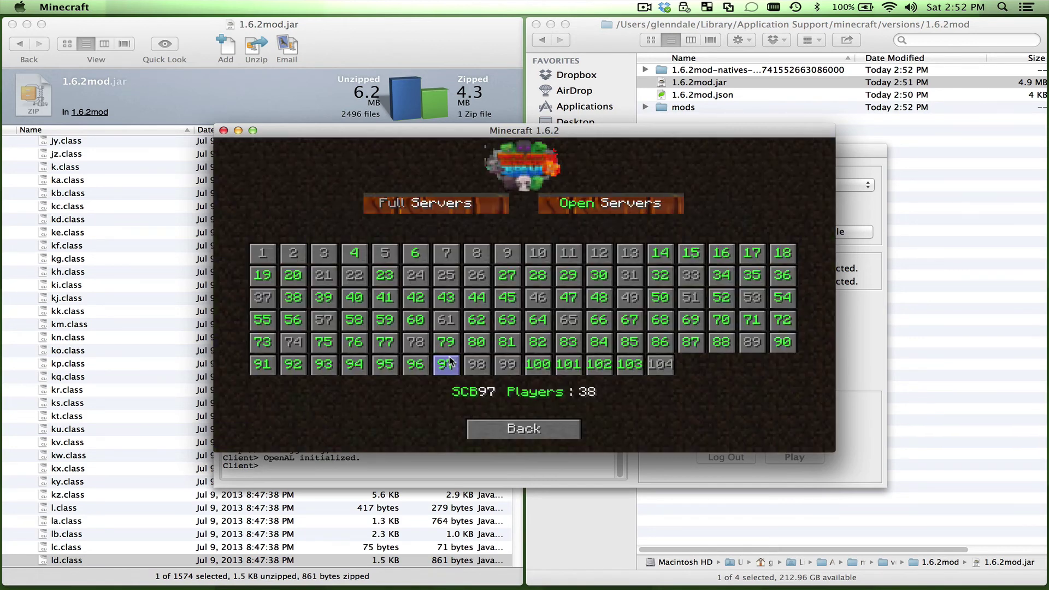
left_click(563, 432)
left_click(543, 360)
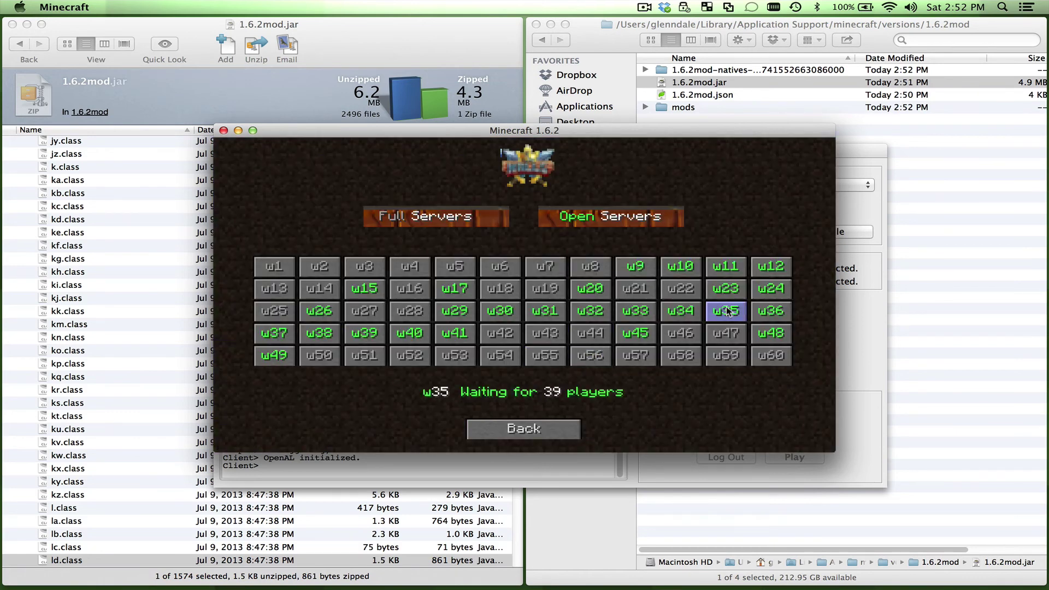
left_click(541, 429)
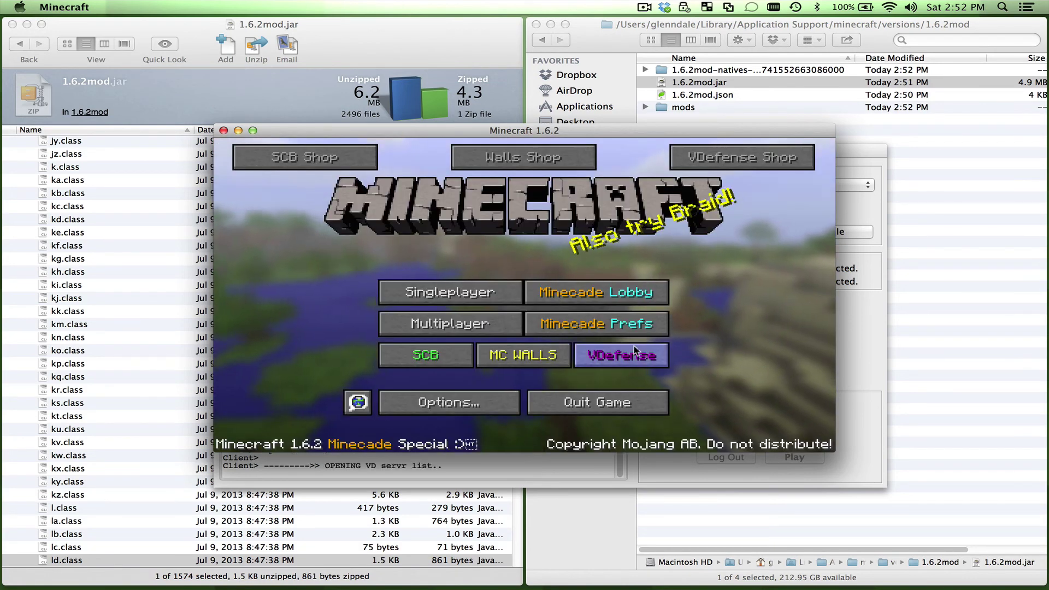
left_click(620, 355)
left_click(524, 434)
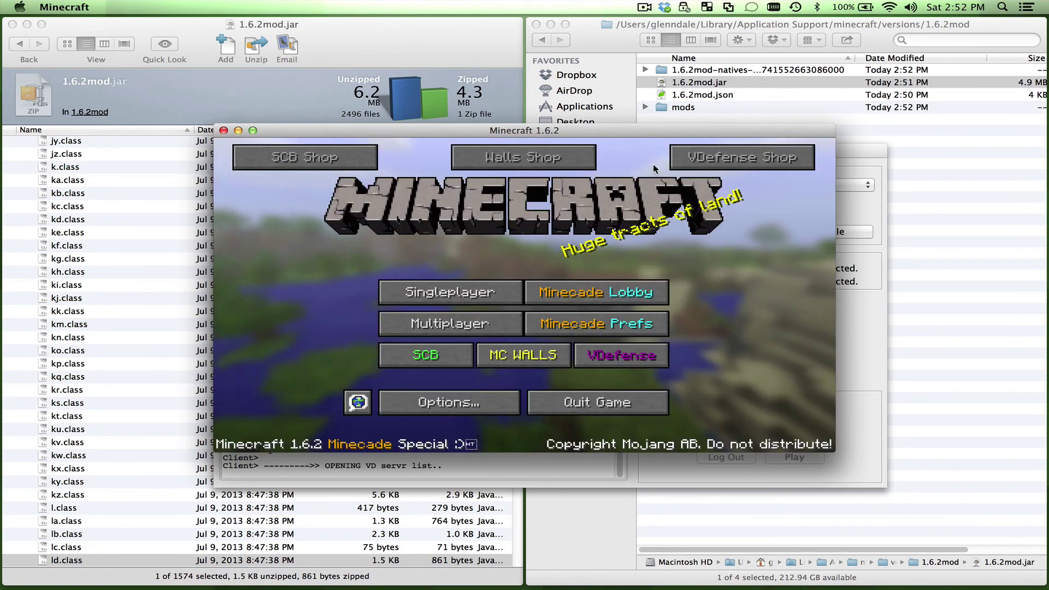
Step: In Minecade Prefs, set the Super Craft Bros pro class to EnderDragon
left_click(628, 323)
left_click(521, 388)
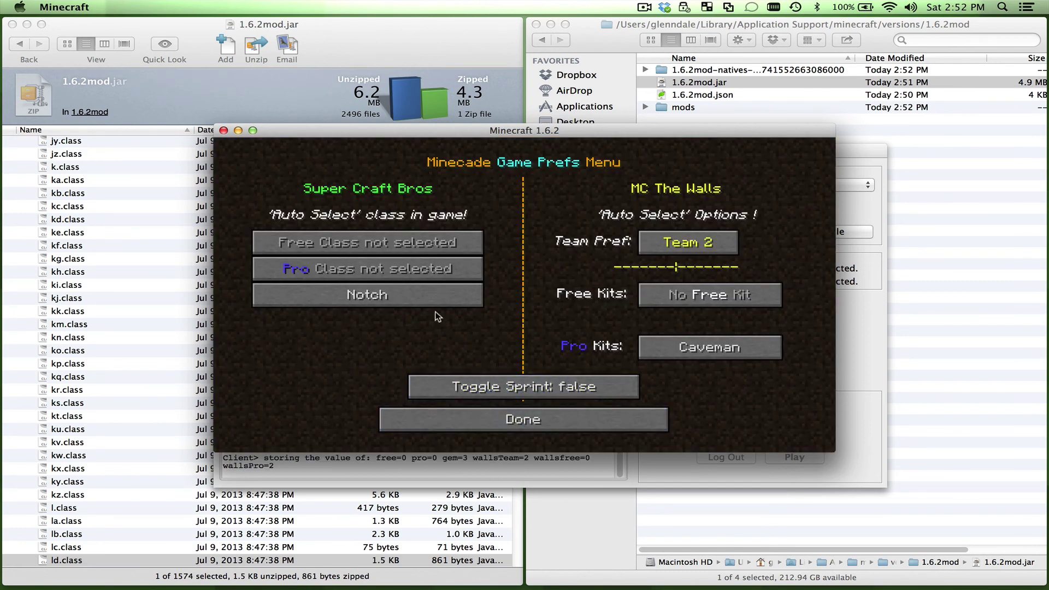
left_click(393, 271)
left_click(432, 275)
left_click(431, 276)
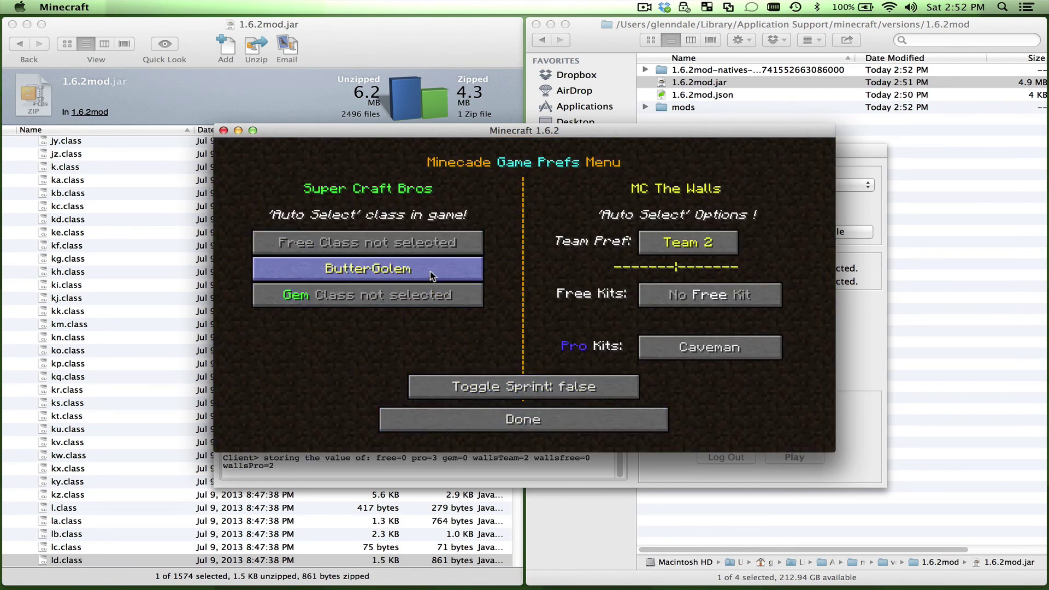
left_click(435, 274)
Step: Leave the Walls pro kit on Caveman, toggle sprint, and save the preferences
left_click(715, 349)
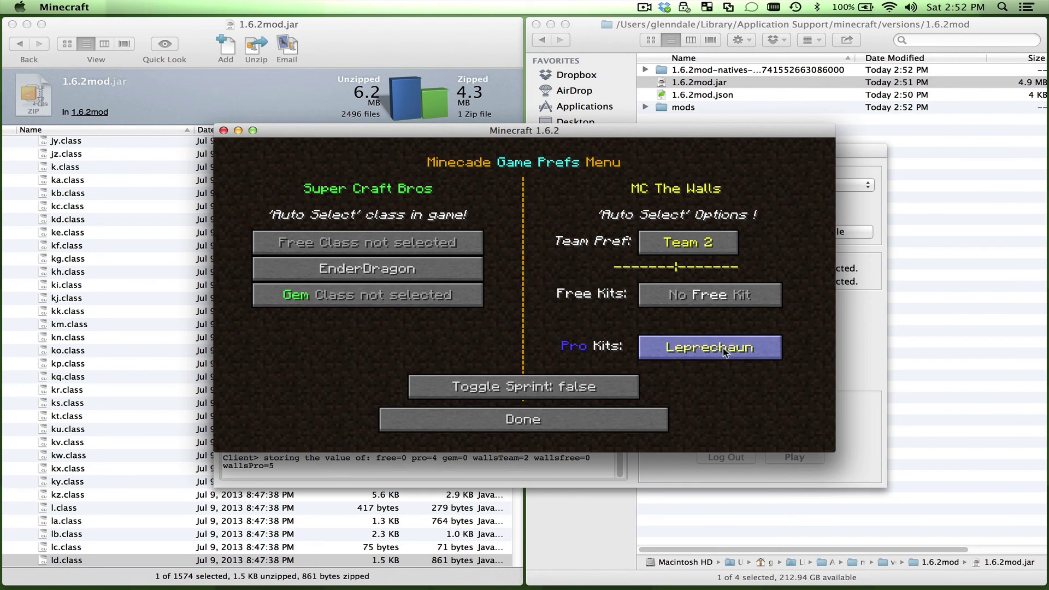
left_click(734, 350)
left_click(751, 349)
left_click(751, 350)
left_click(749, 349)
left_click(555, 392)
left_click(589, 426)
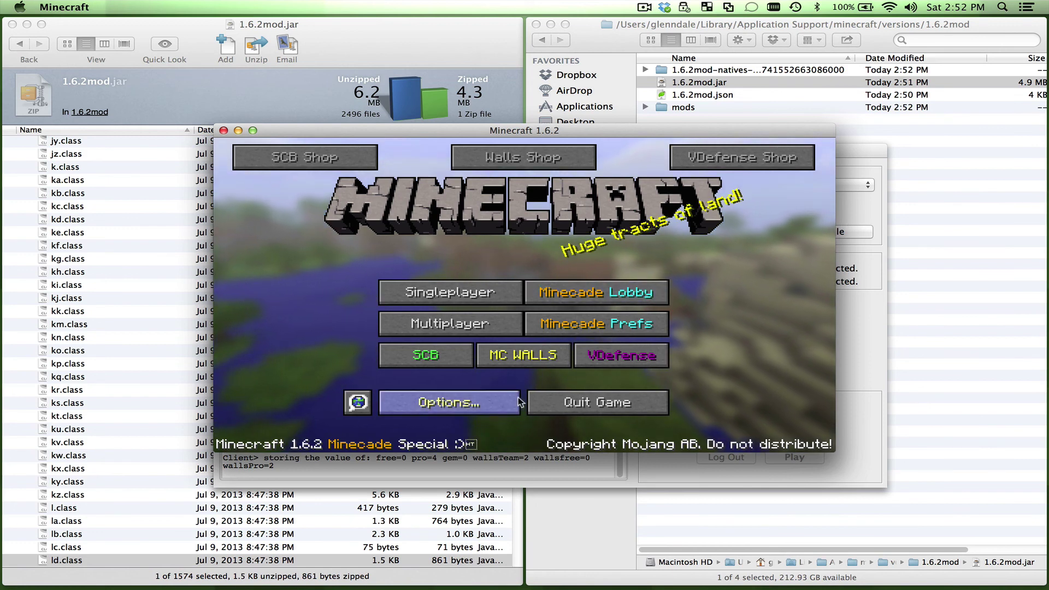
Step: Join the Minecade Lobby server, walk forward, and open the in-game Game menu
left_click(556, 296)
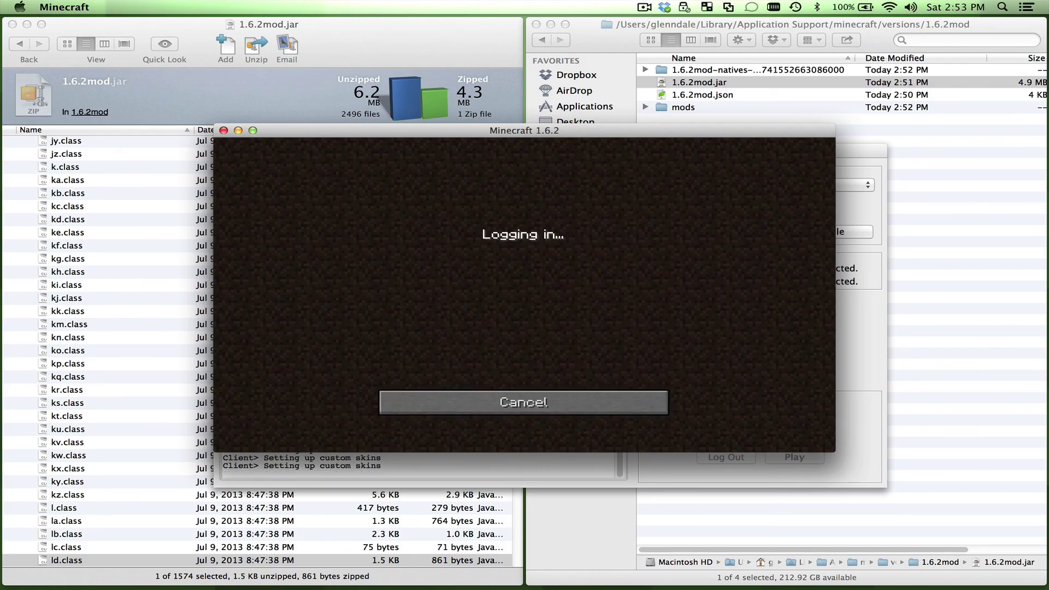
key("w")
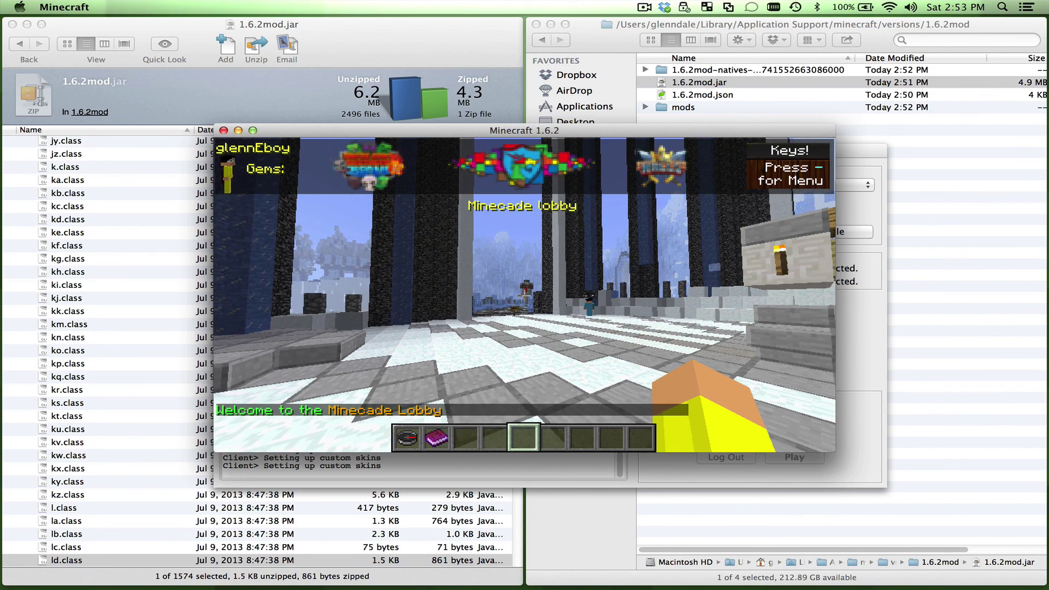
key("Escape")
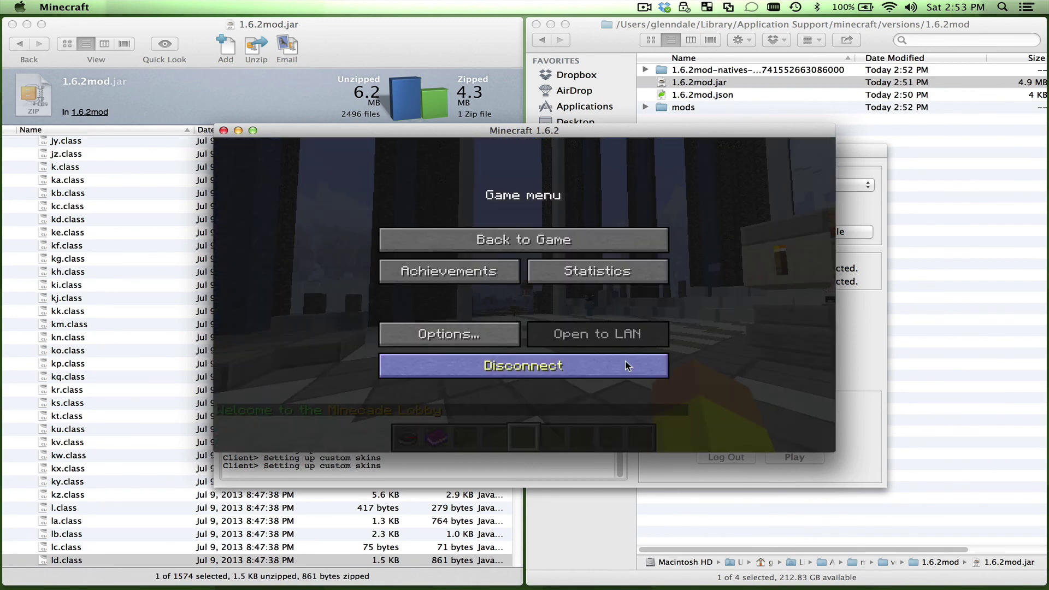